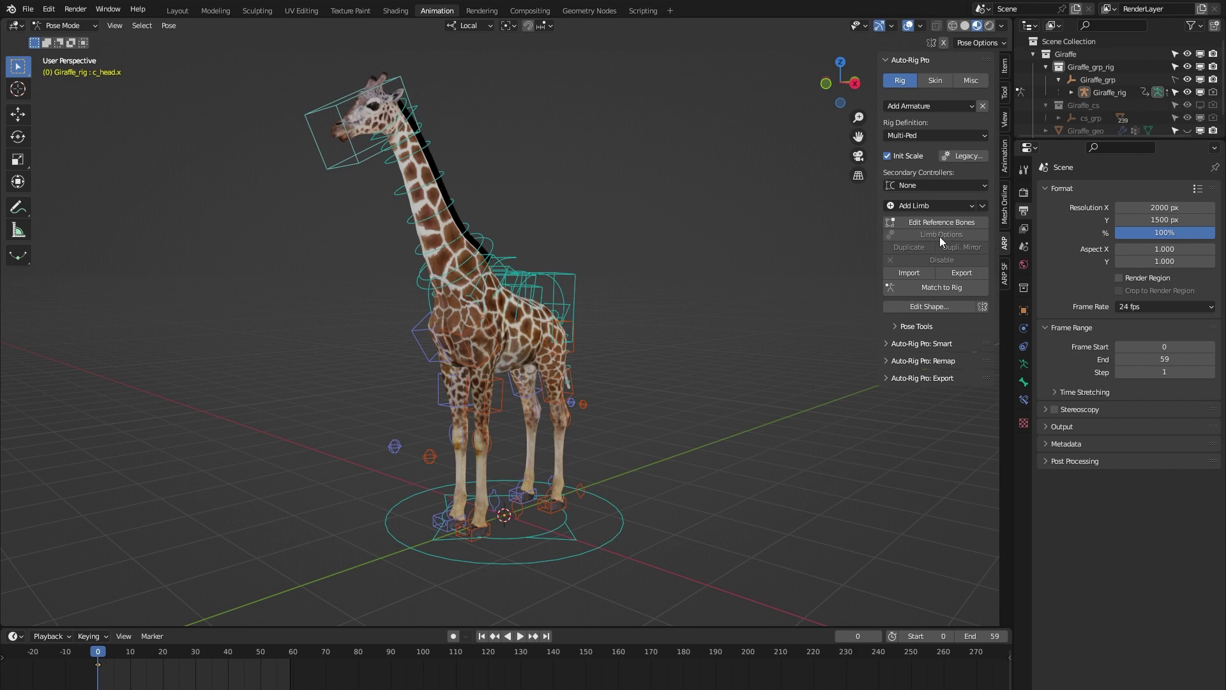
Enter Edit Mode on the giraffe's reference skeleton with Edit Reference Bones
left_click(961, 223)
Zoom, pan and orbit to a close side-on view of the giraffe's body and front legs
middle_click_drag(702, 415, 524, 428)
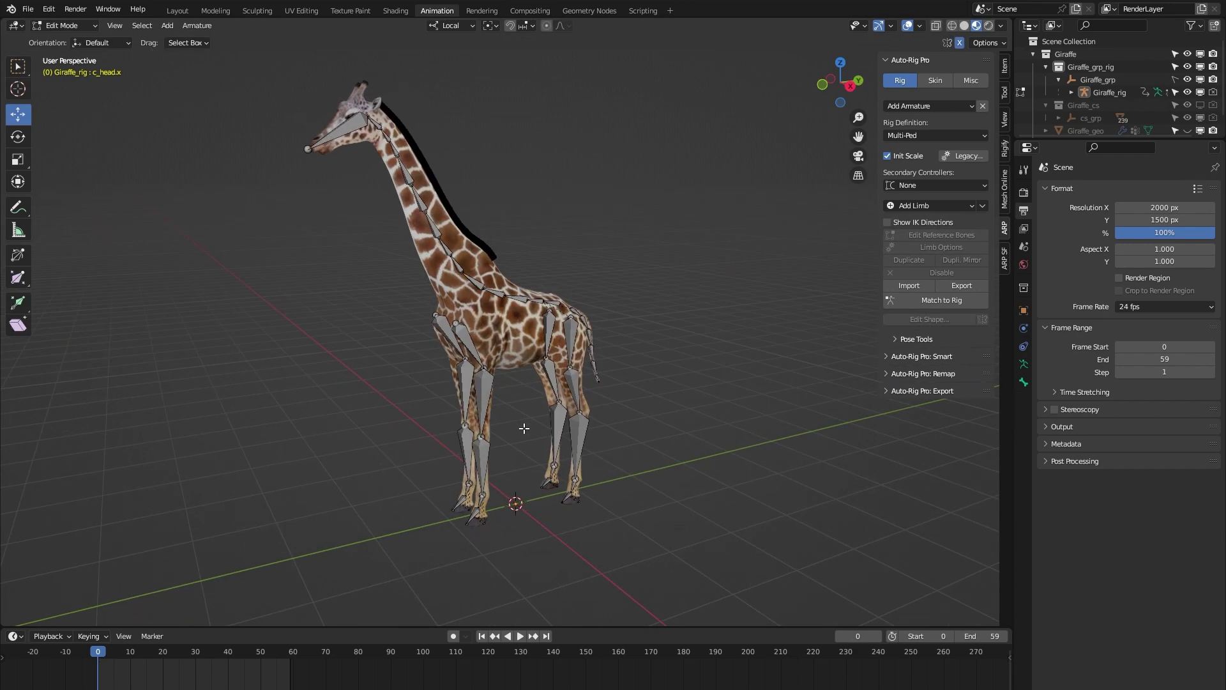
scroll(517, 400, "up", 5)
middle_click_drag(498, 334, 508, 402, "shift")
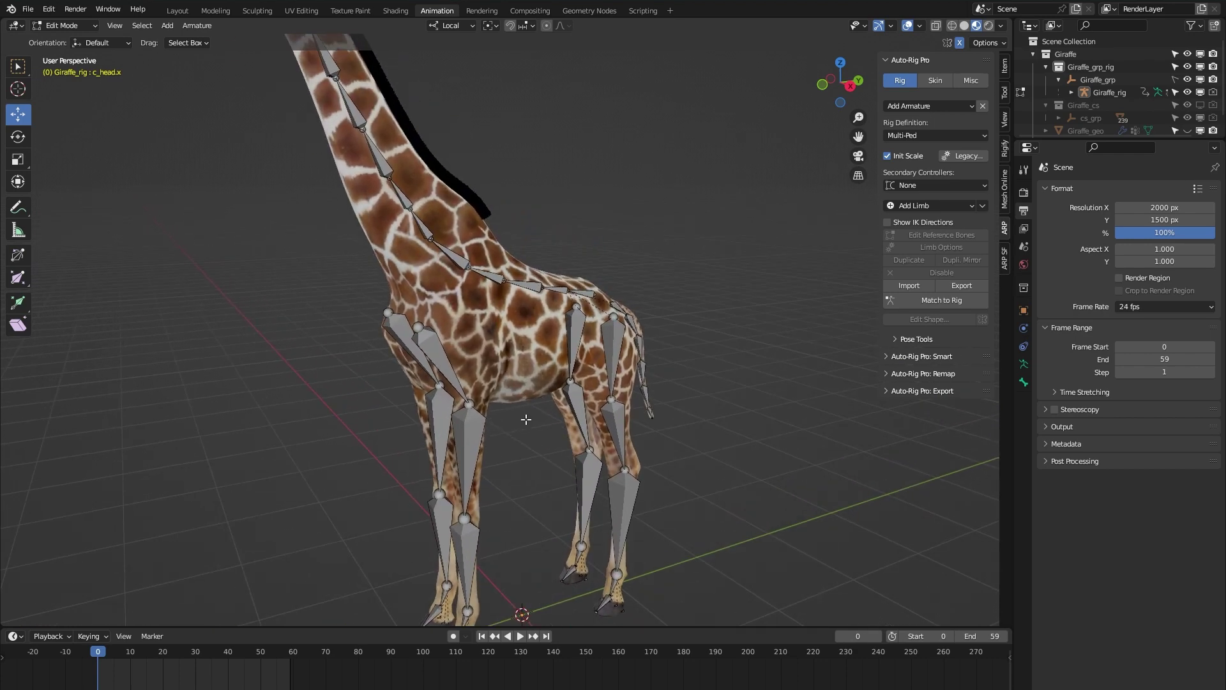
middle_click_drag(514, 433, 495, 423)
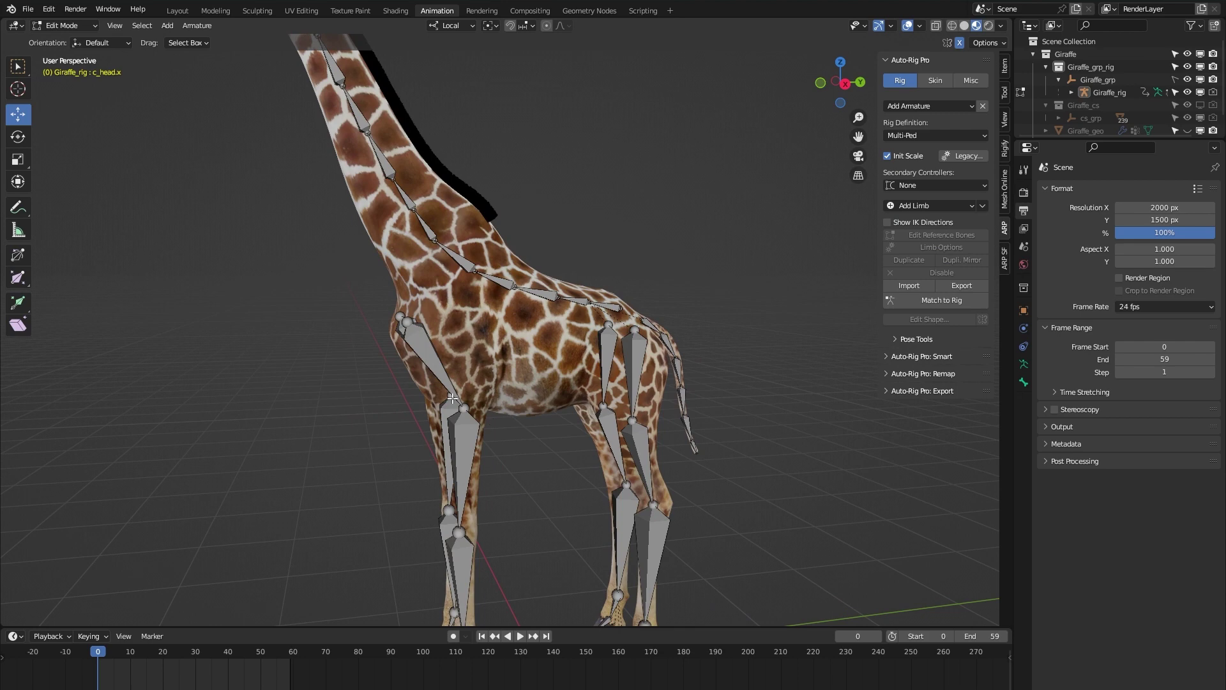
scroll(452, 398, "up", 2)
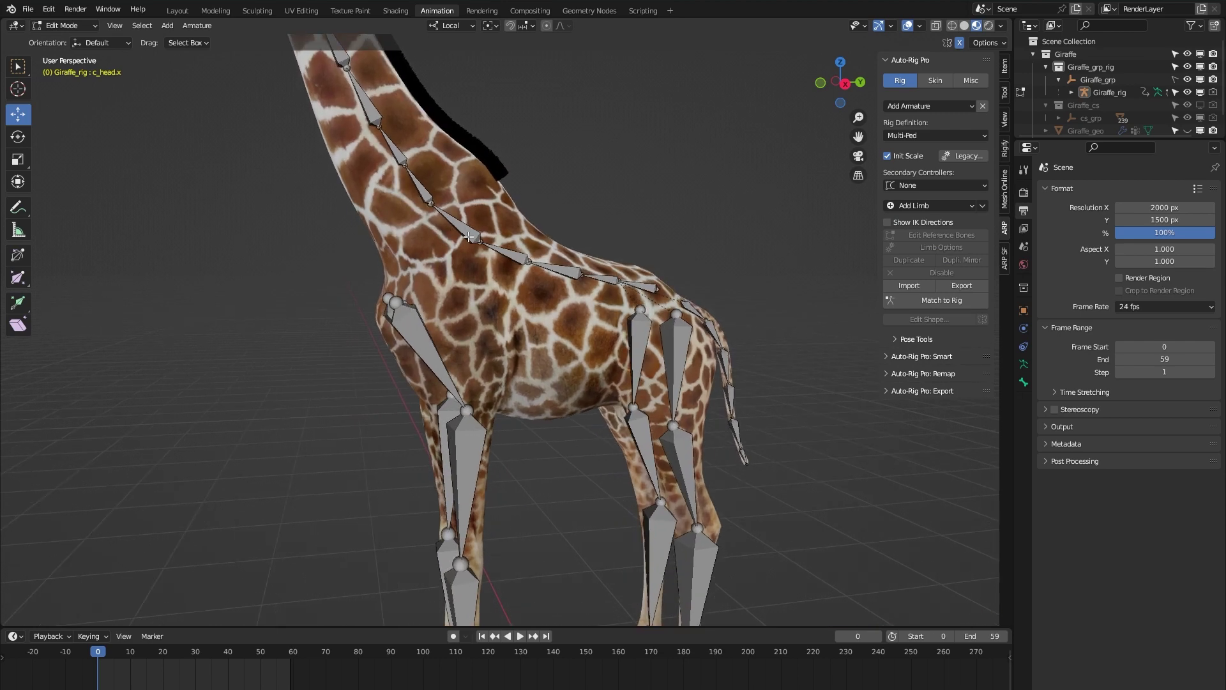
Check the front thigh's limb options (Auto IK Roll, 3 Bones Leg), confirm, then deselect
left_click(412, 328)
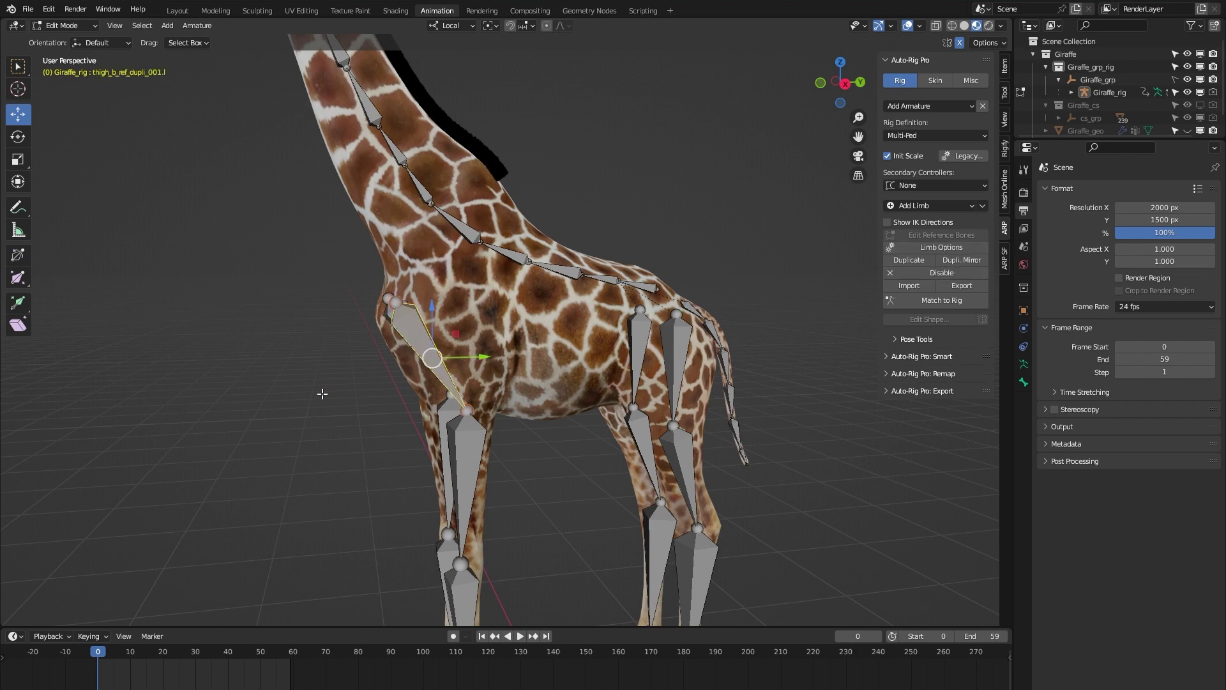
left_click(959, 246)
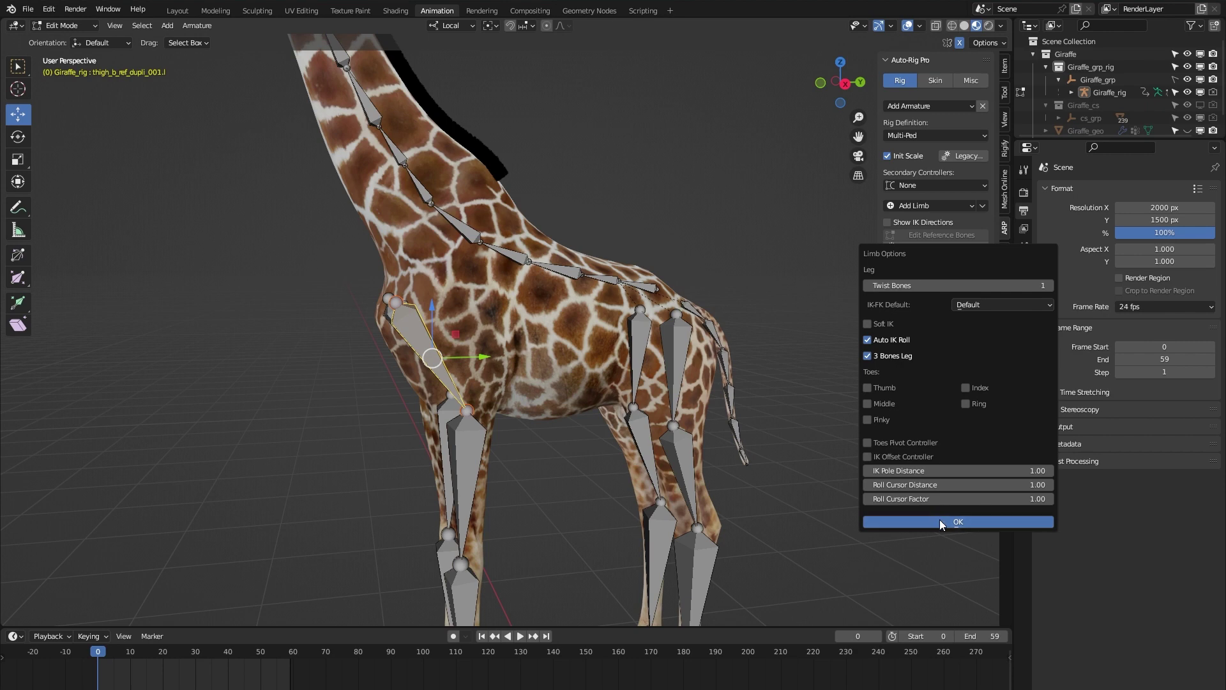
middle_click_drag(536, 527, 670, 259)
left_click(643, 578)
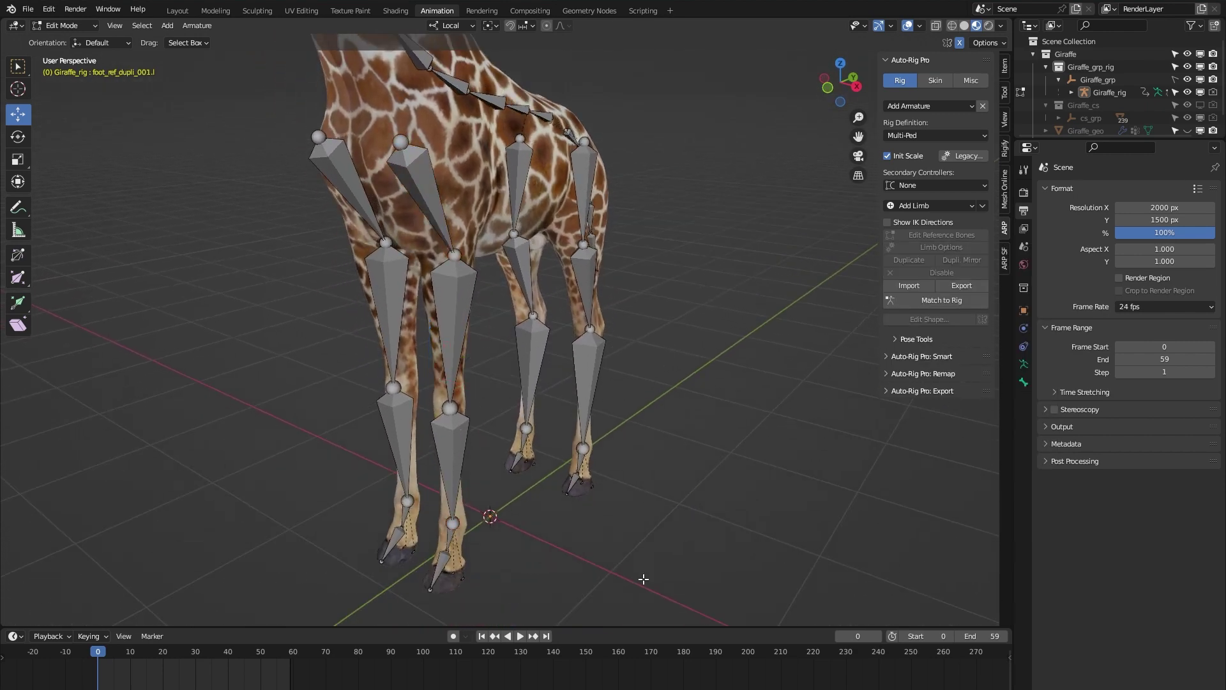
Add a bone, shift it along X beside the front legs, and rename it Clavicle.l
key("shift+a")
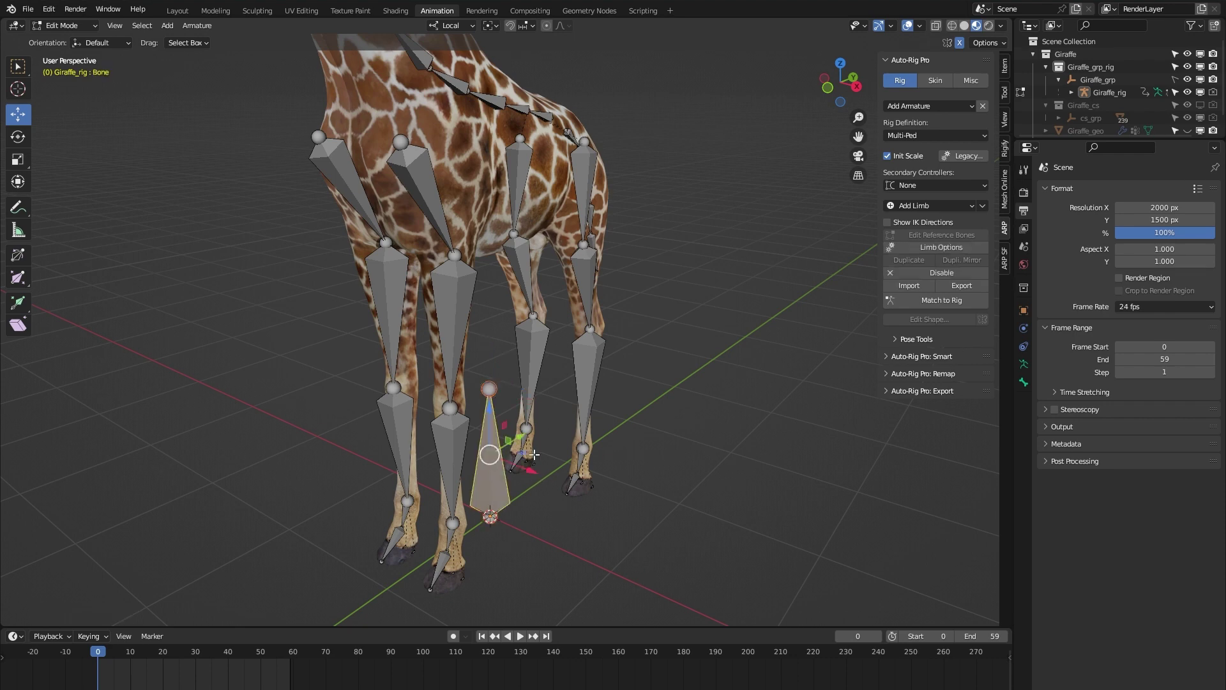
left_click_drag(529, 470, 708, 559)
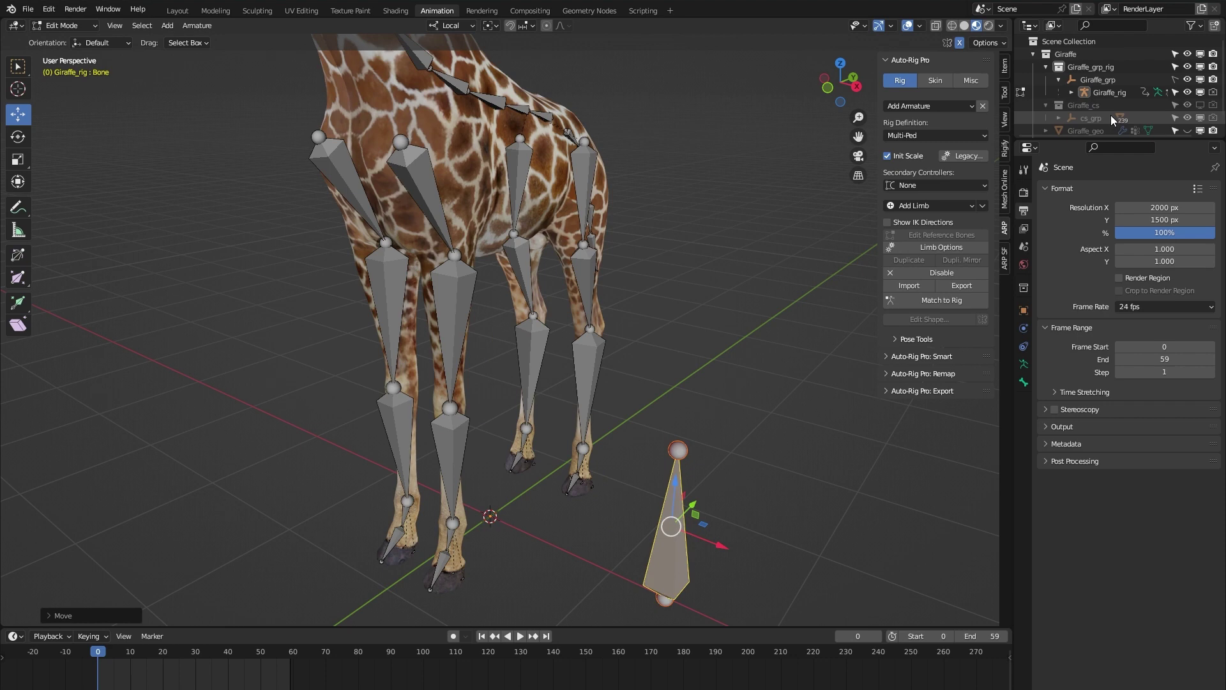
key("KP_Decimal")
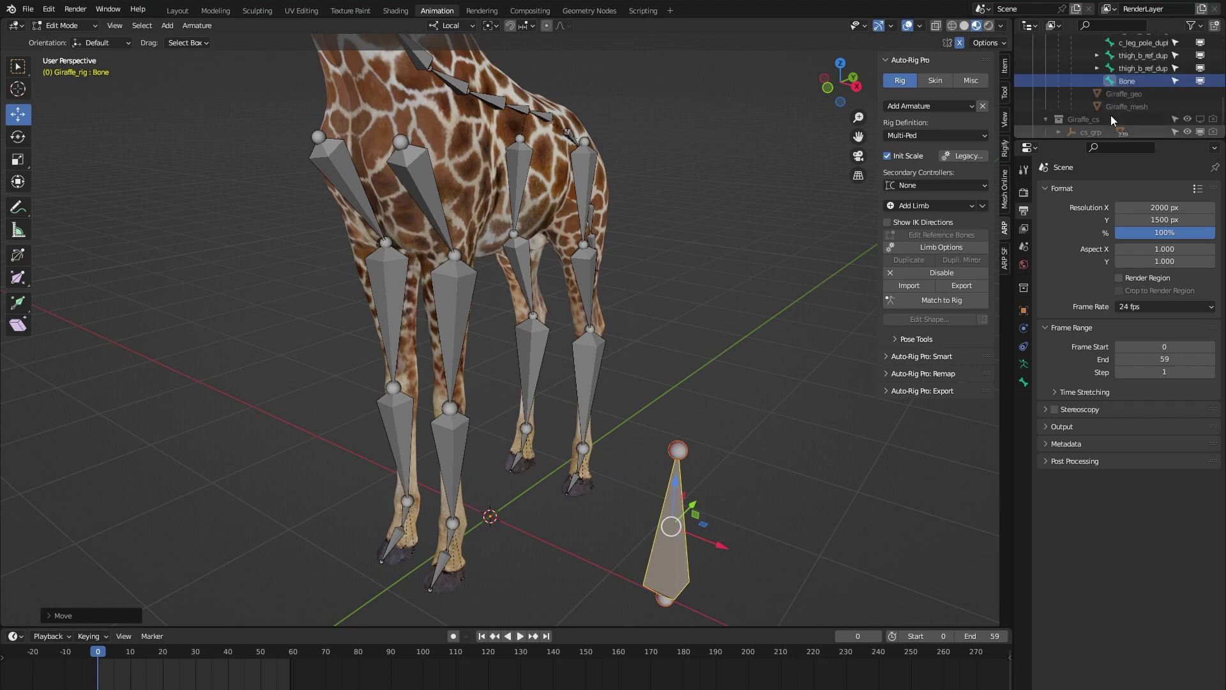
double_click(1135, 80)
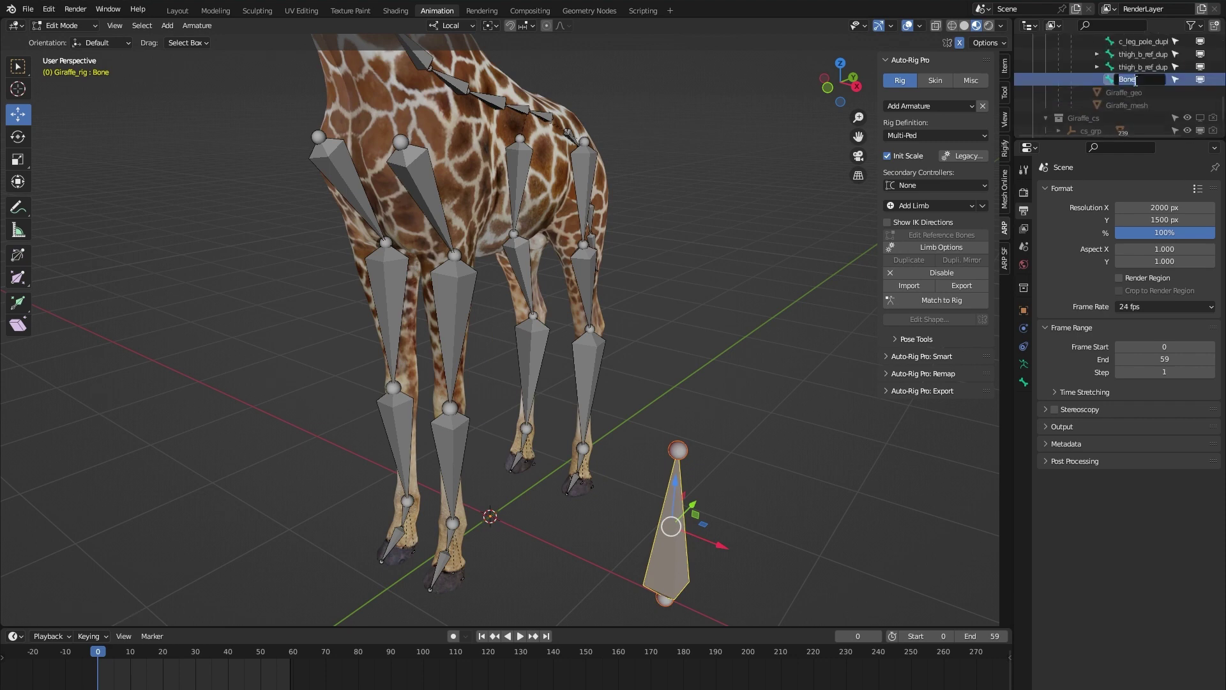
type("Clavicle.l")
key("Return")
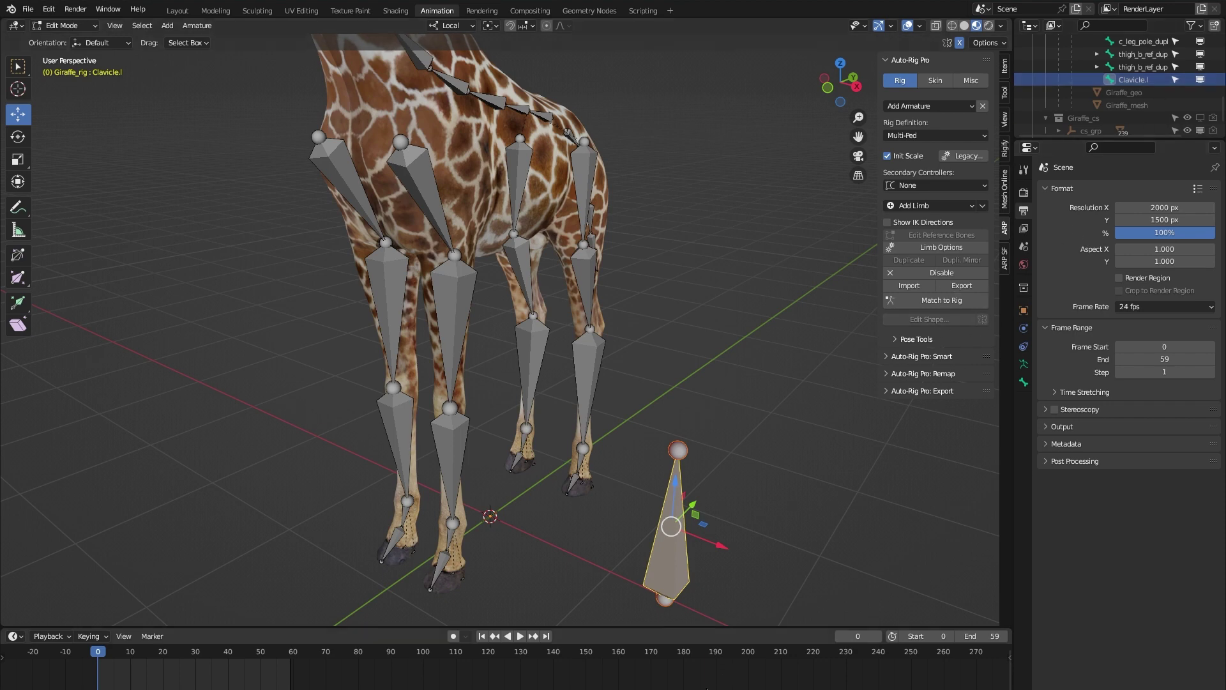
Open the Armature Context Menu on the selected Clavicle.l bone
right_click(665, 543)
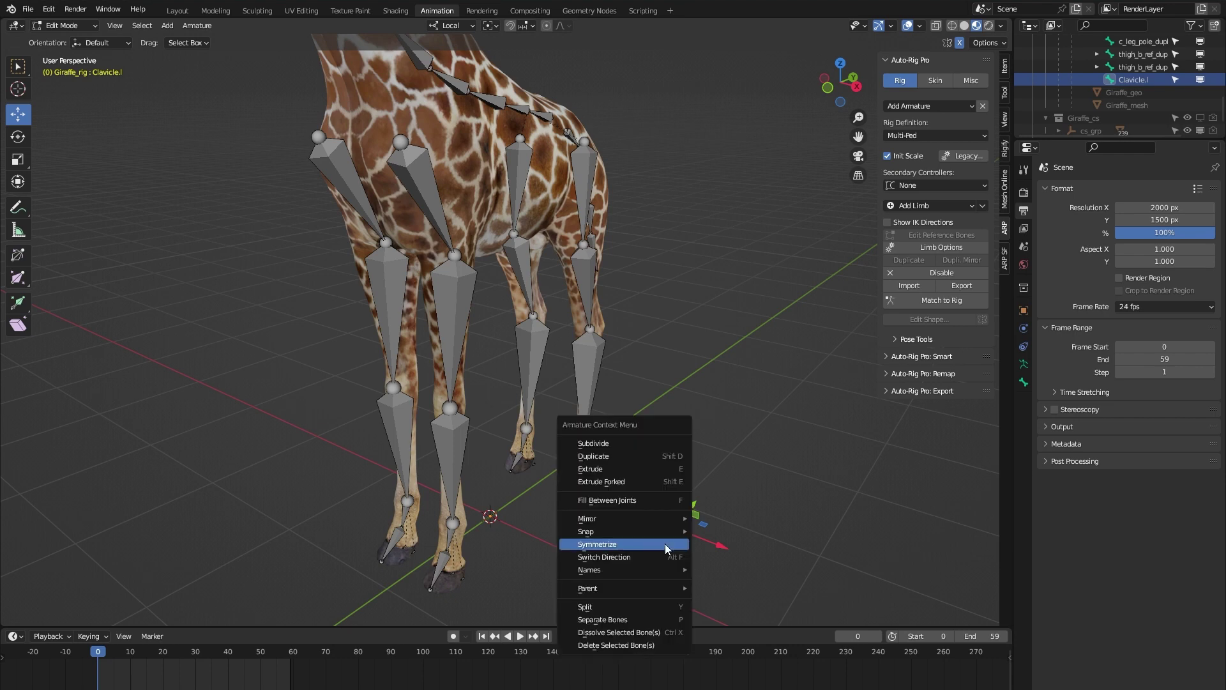
Symmetrize Clavicle.l to create Clavicle.r, then make Clavicle.l the active bone
left_click(664, 543)
middle_click_drag(300, 492, 358, 492)
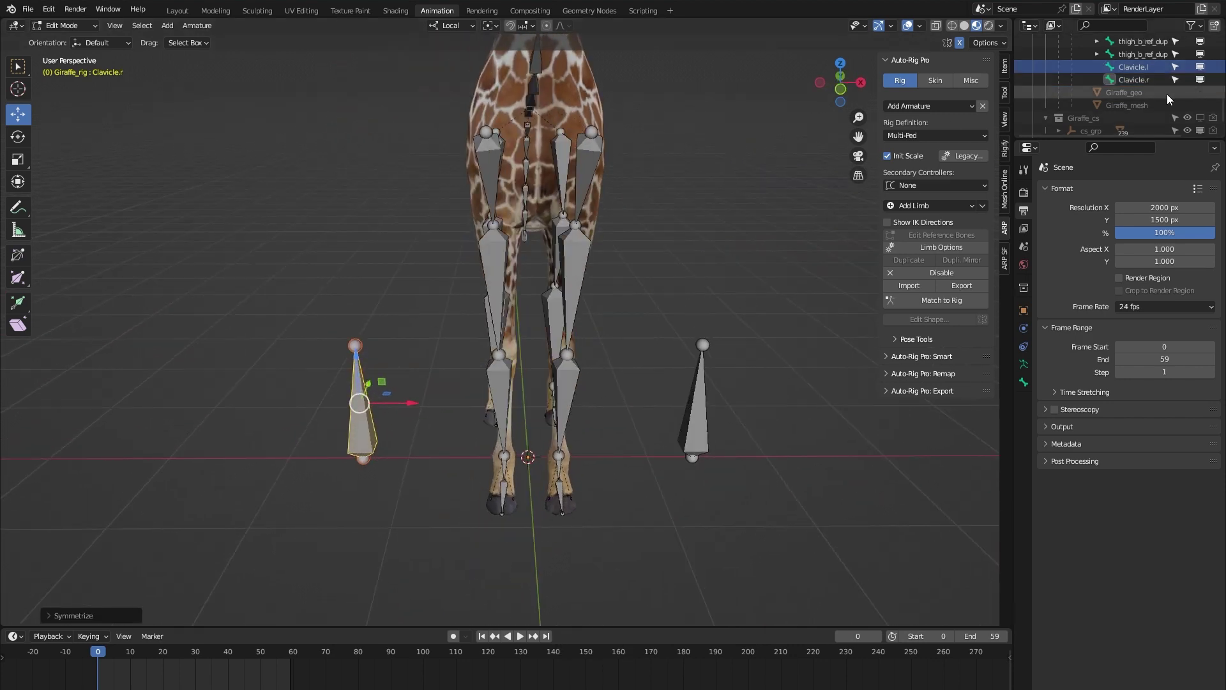
left_click(1139, 66)
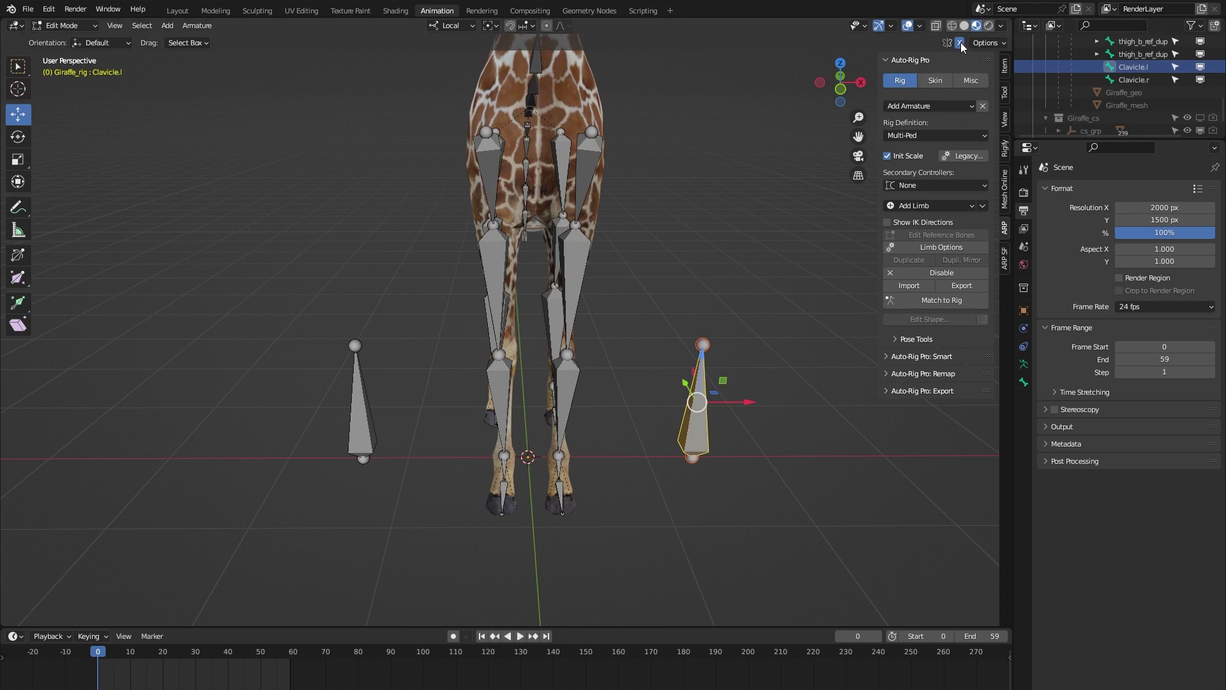
In right side view, move Clavicle.l into the chest and adjust its head and tail joints
left_click_drag(744, 403, 816, 448)
middle_click_drag(816, 449, 712, 438)
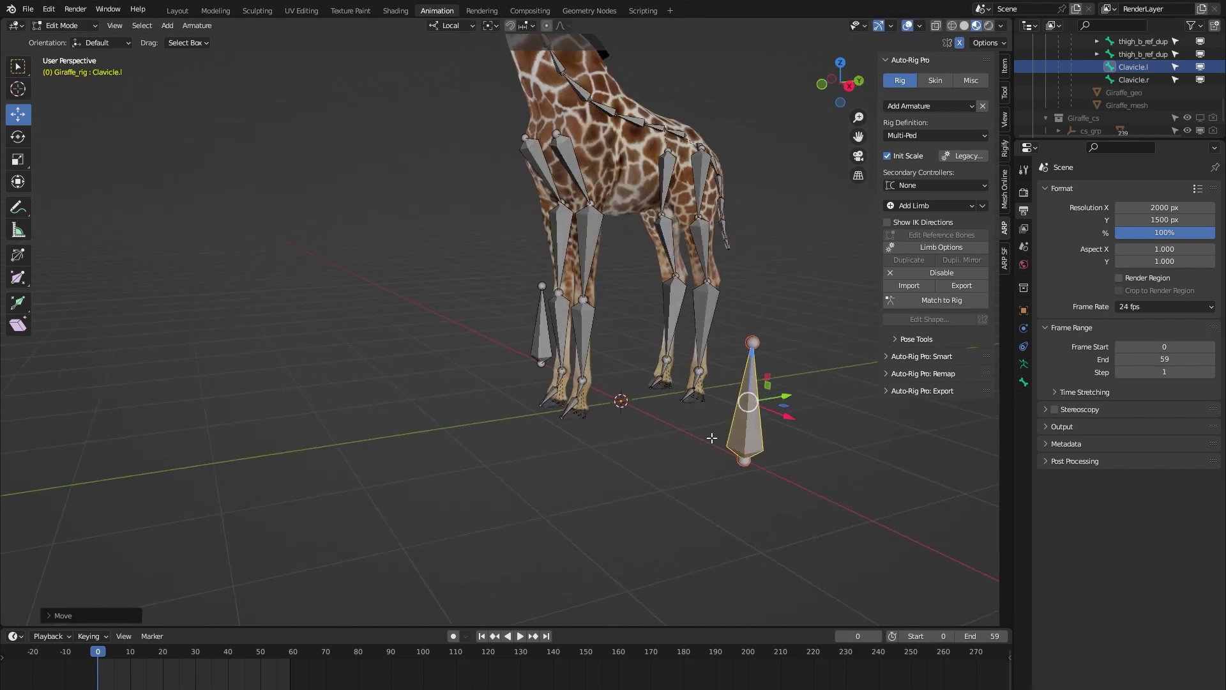
key("KP_3")
scroll(664, 444, "down", 4)
scroll(549, 447, "up", 2)
scroll(511, 421, "up", 3)
key("g")
left_click(546, 125)
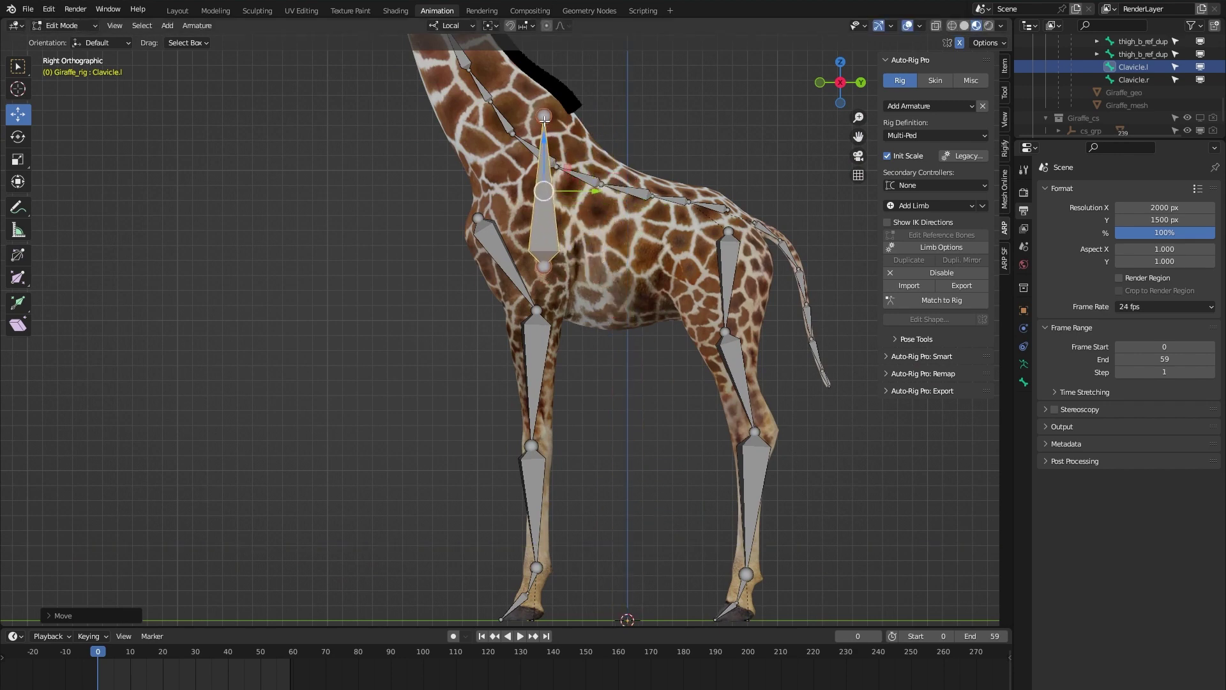
left_click(544, 115)
left_click_drag(568, 93, 504, 195)
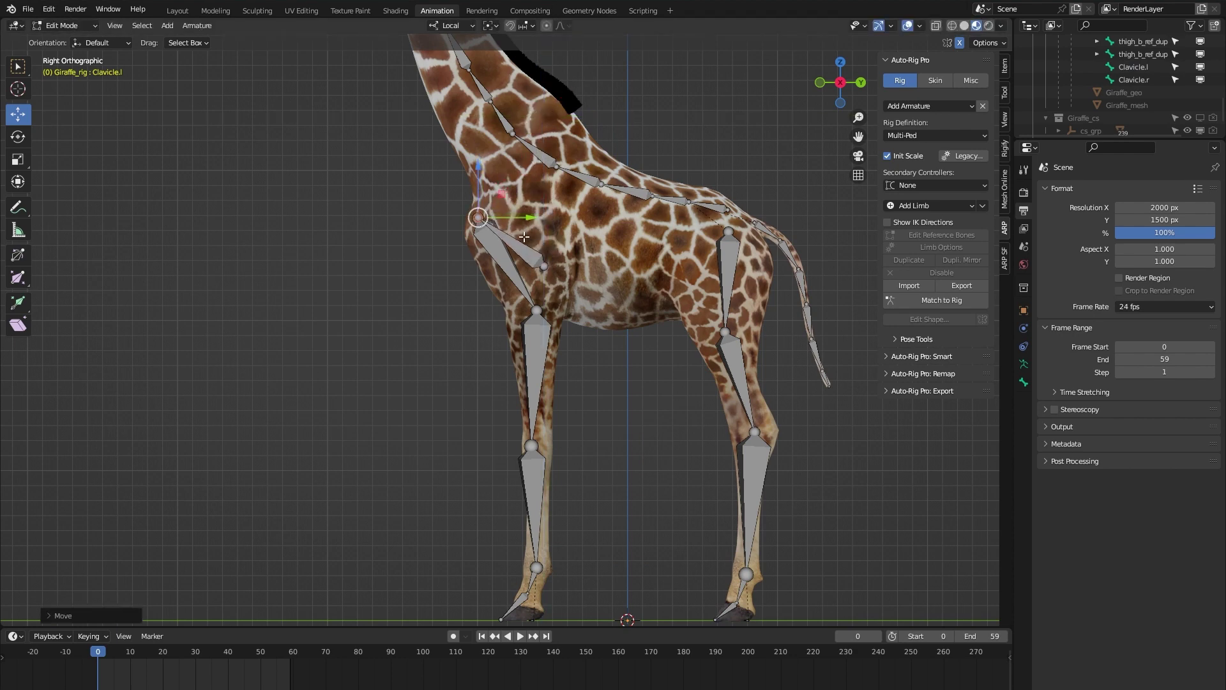
left_click(543, 265)
left_click_drag(572, 241, 556, 118)
In front view, shift Clavicle.l and its top joint left onto the shoulder
key("KP_1")
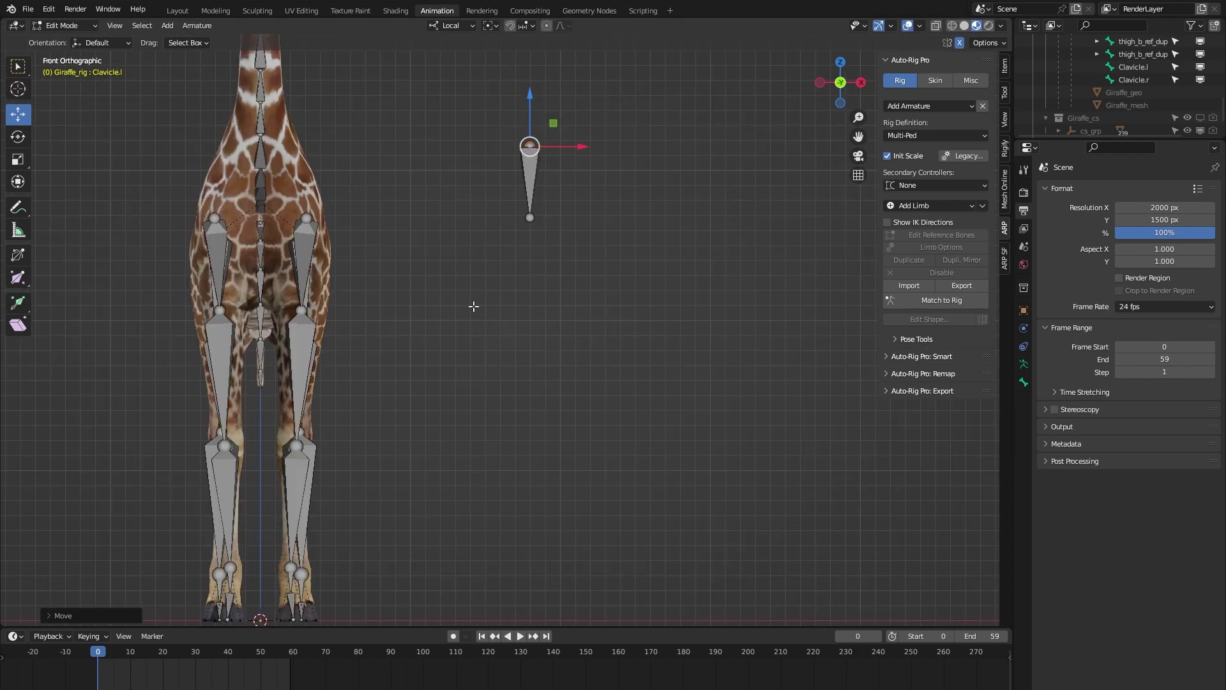
left_click(533, 163)
left_click_drag(578, 182, 356, 194)
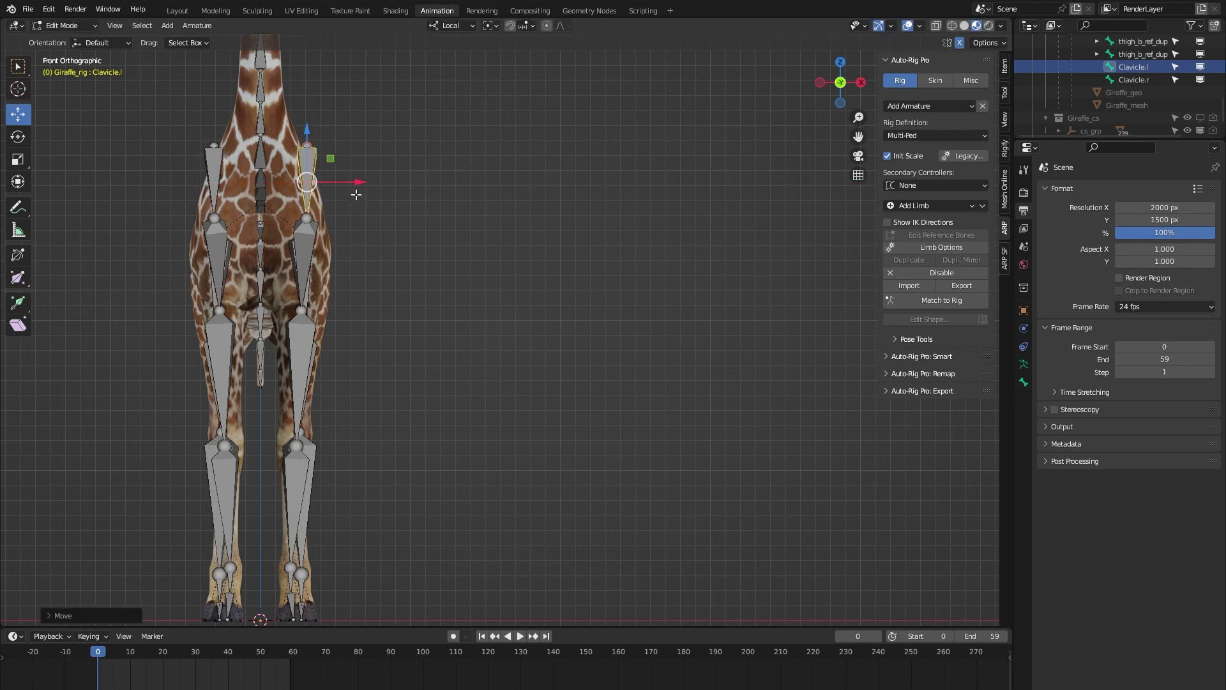
left_click(307, 146)
left_click_drag(360, 147, 339, 147)
left_click(493, 282)
middle_click_drag(493, 282, 286, 403)
key("KP_3")
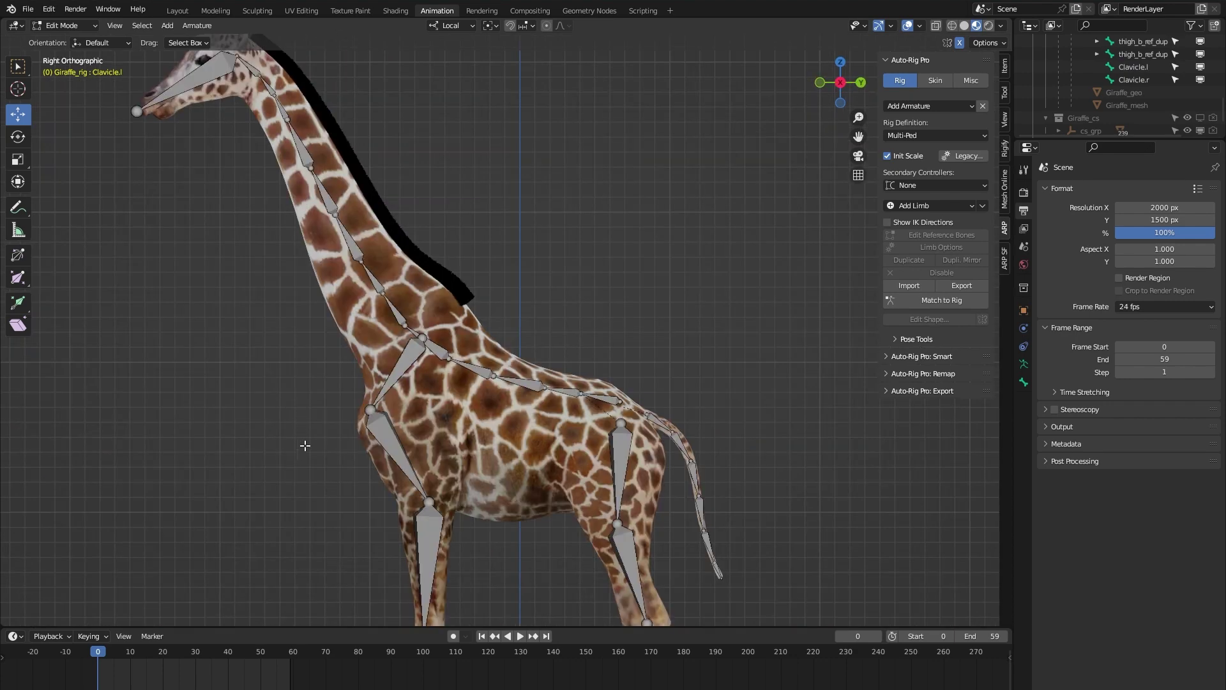
Zoom in and inspect the left front upper-leg, Clavicle.l and neck-base spine bones
scroll(345, 447, "up", 4)
scroll(385, 345, "up", 2)
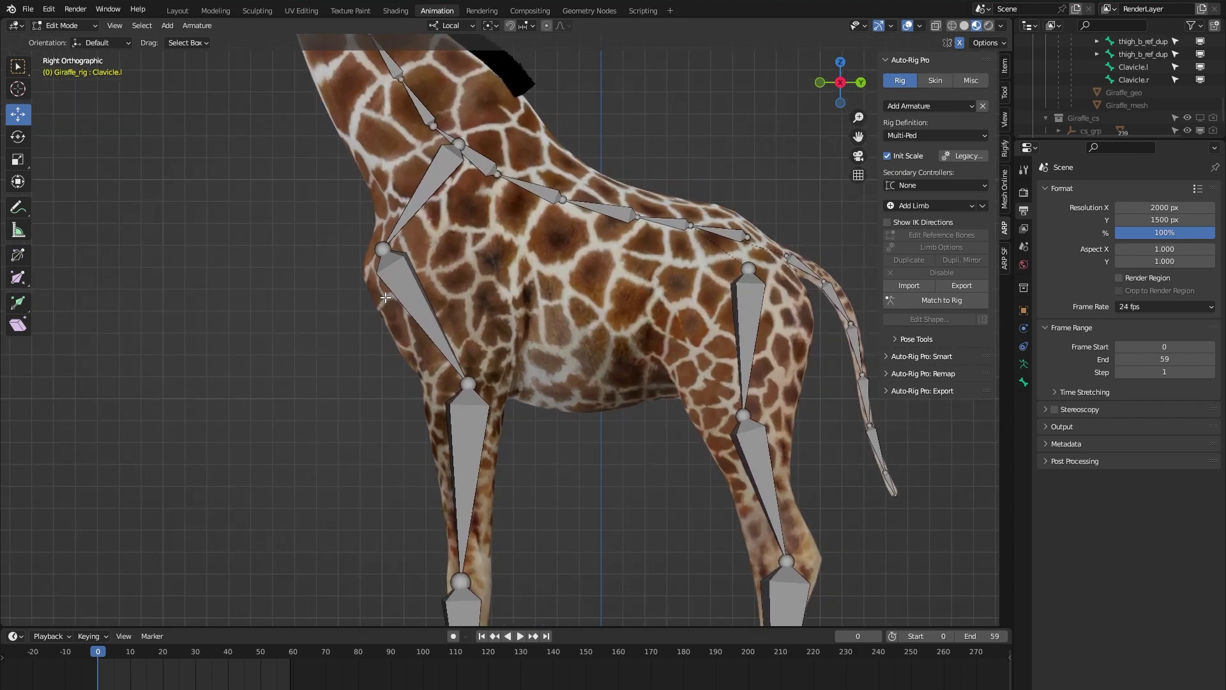
scroll(385, 297, "down", 1)
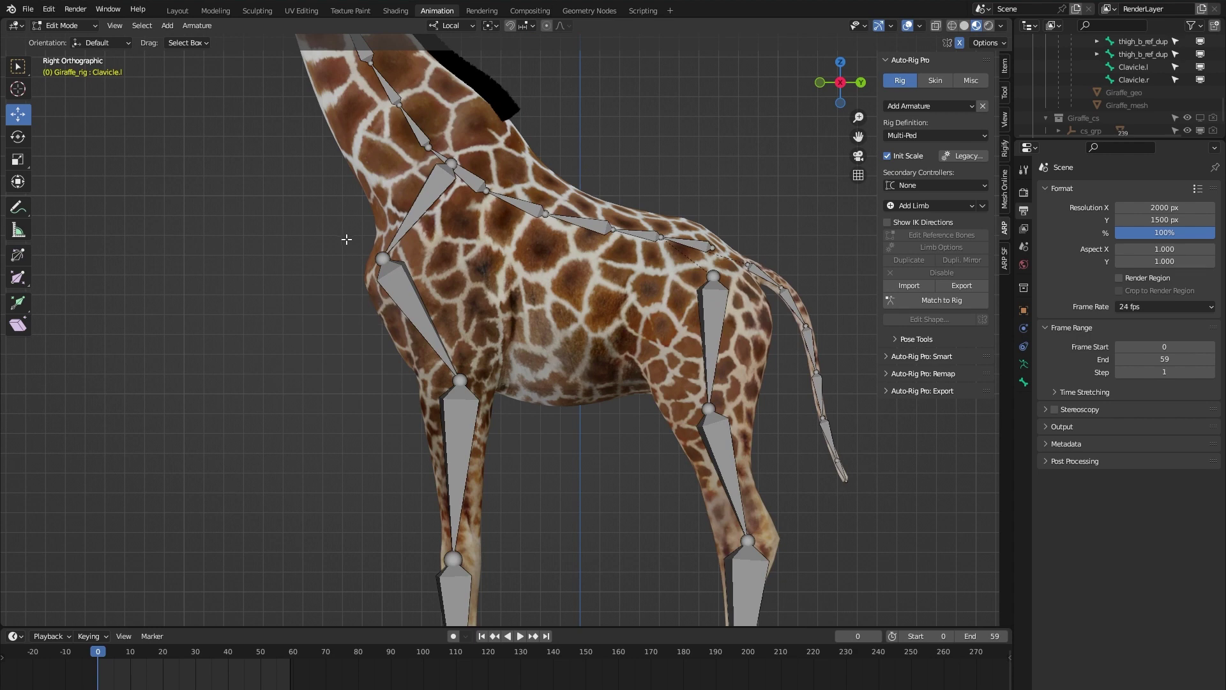
left_click(393, 276)
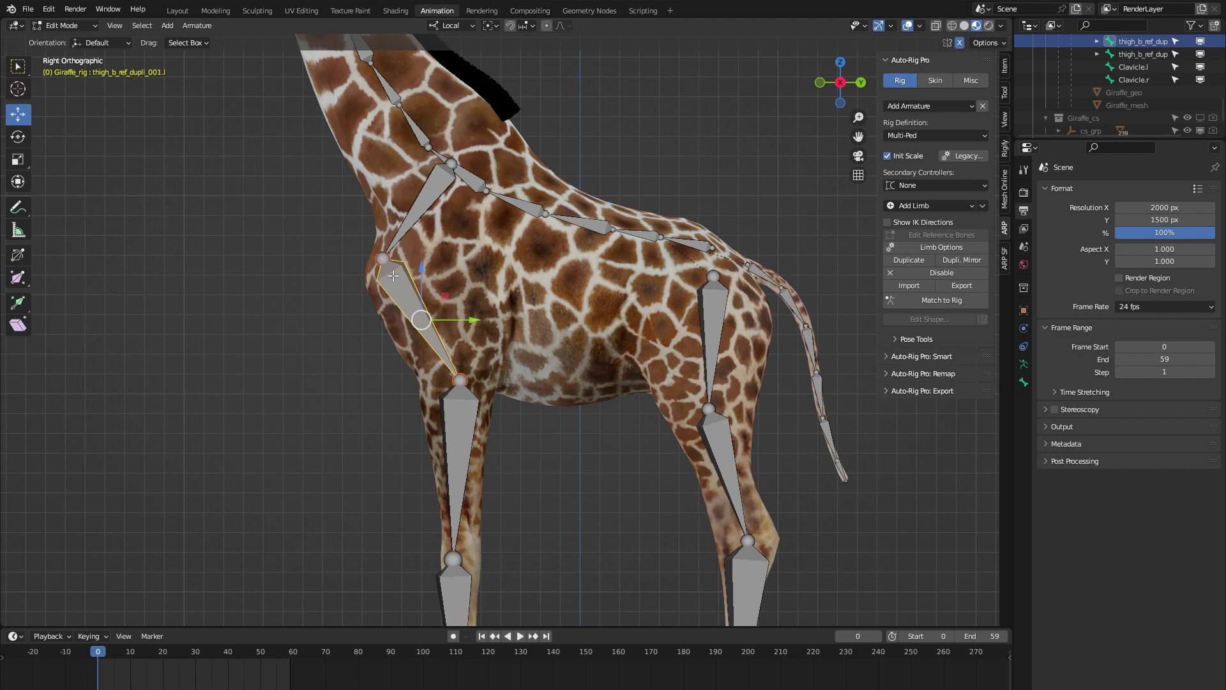
left_click(430, 185)
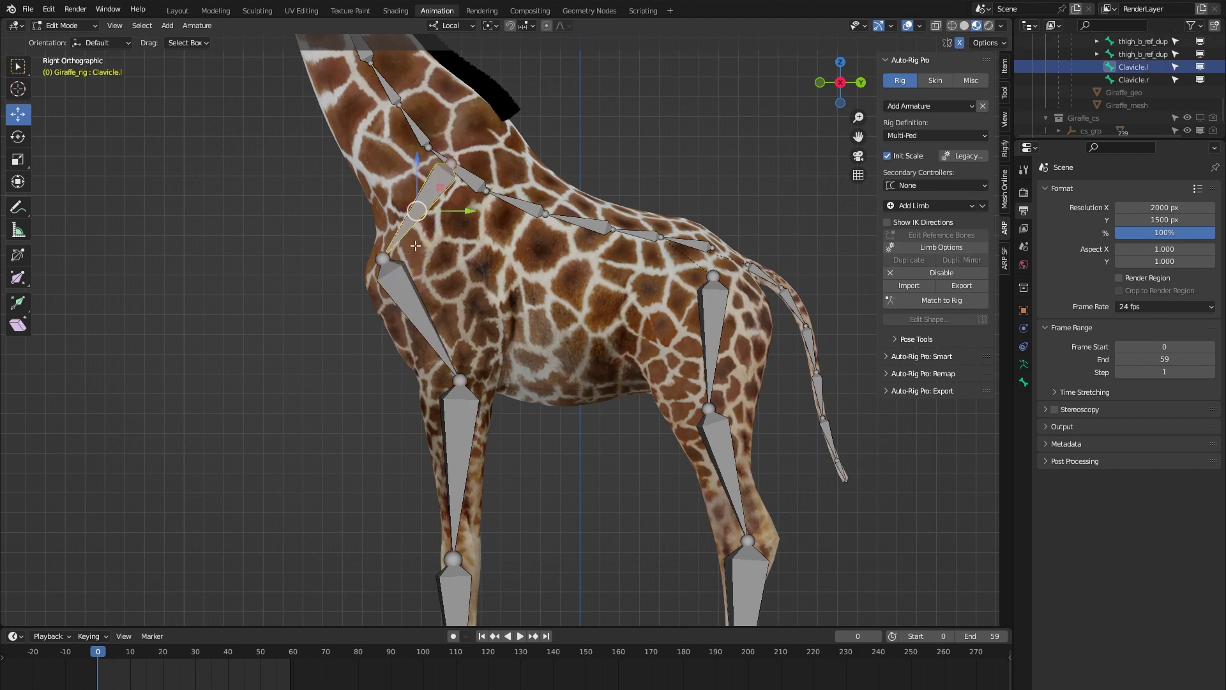
left_click(394, 281)
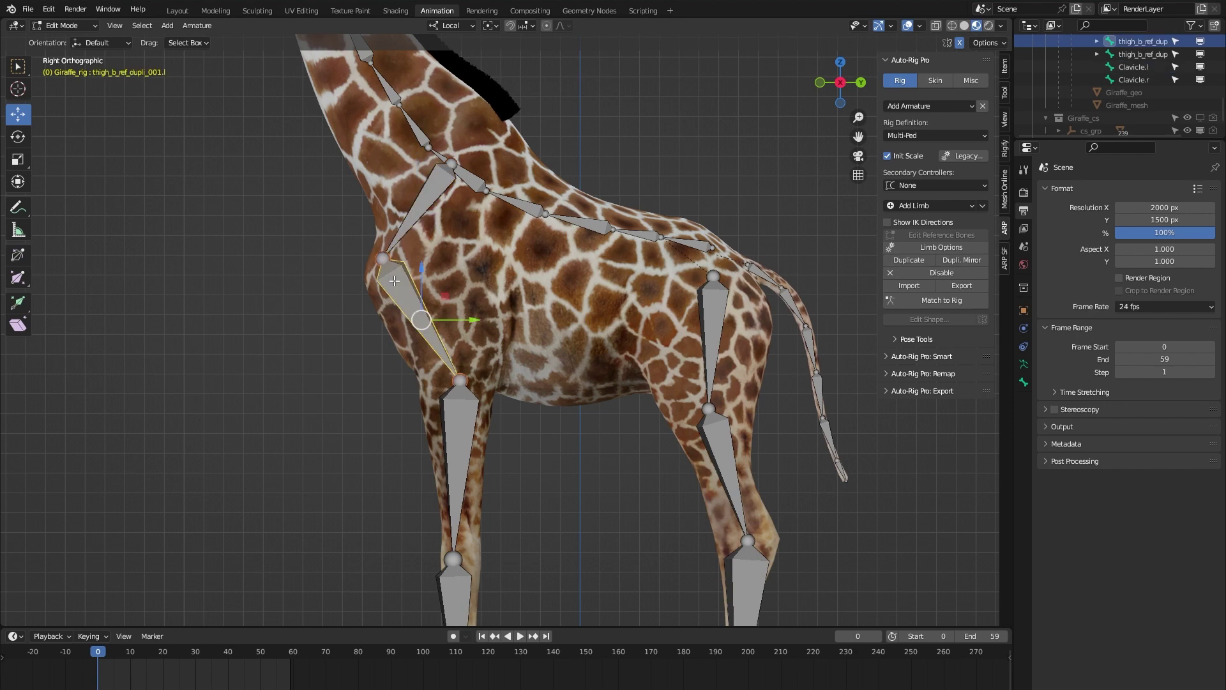
left_click(432, 187)
left_click(319, 216)
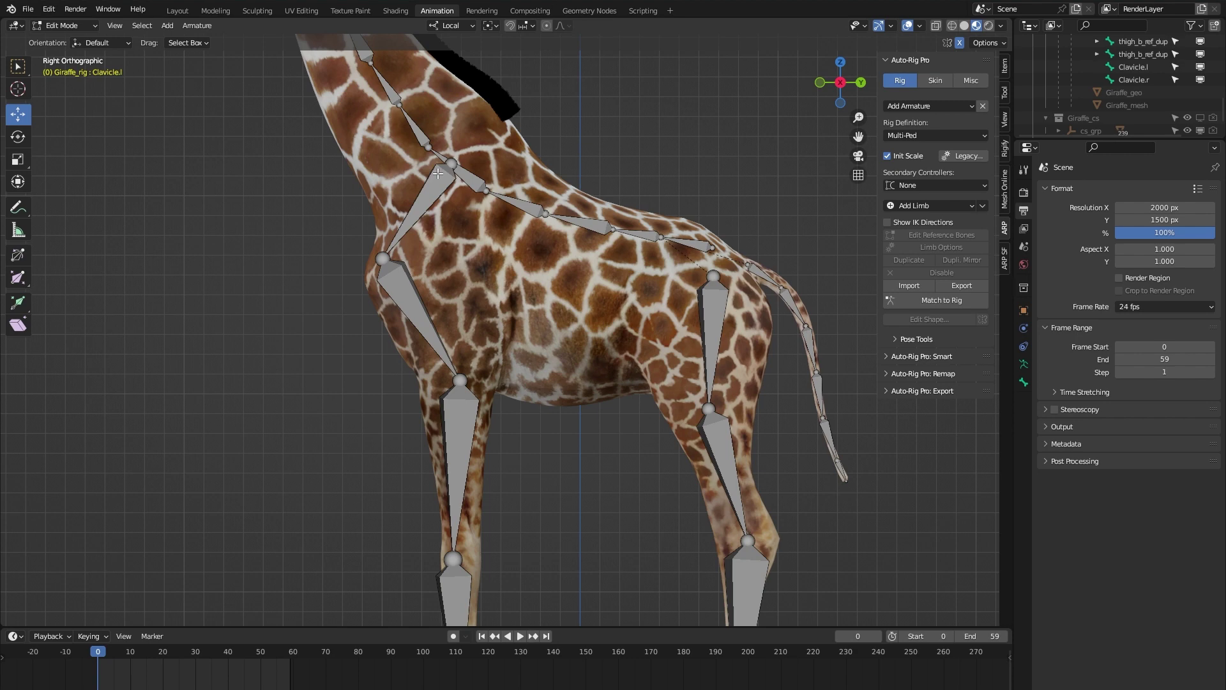
left_click(438, 174)
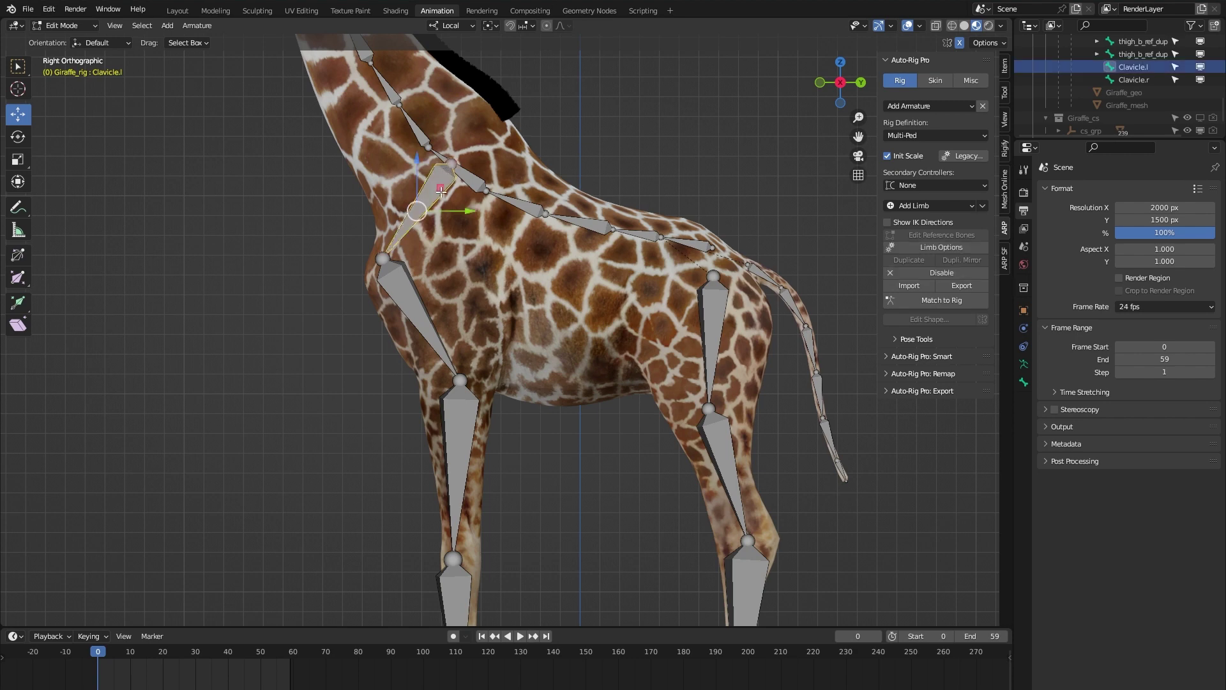
left_click(476, 180)
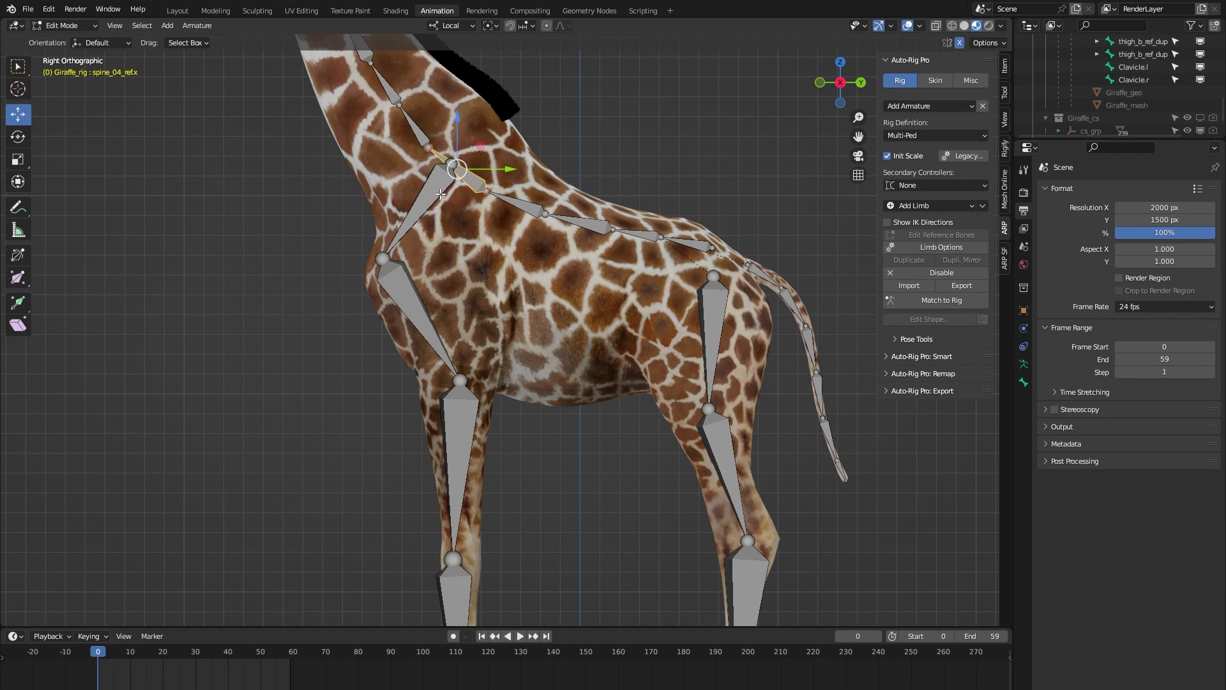
left_click(421, 199)
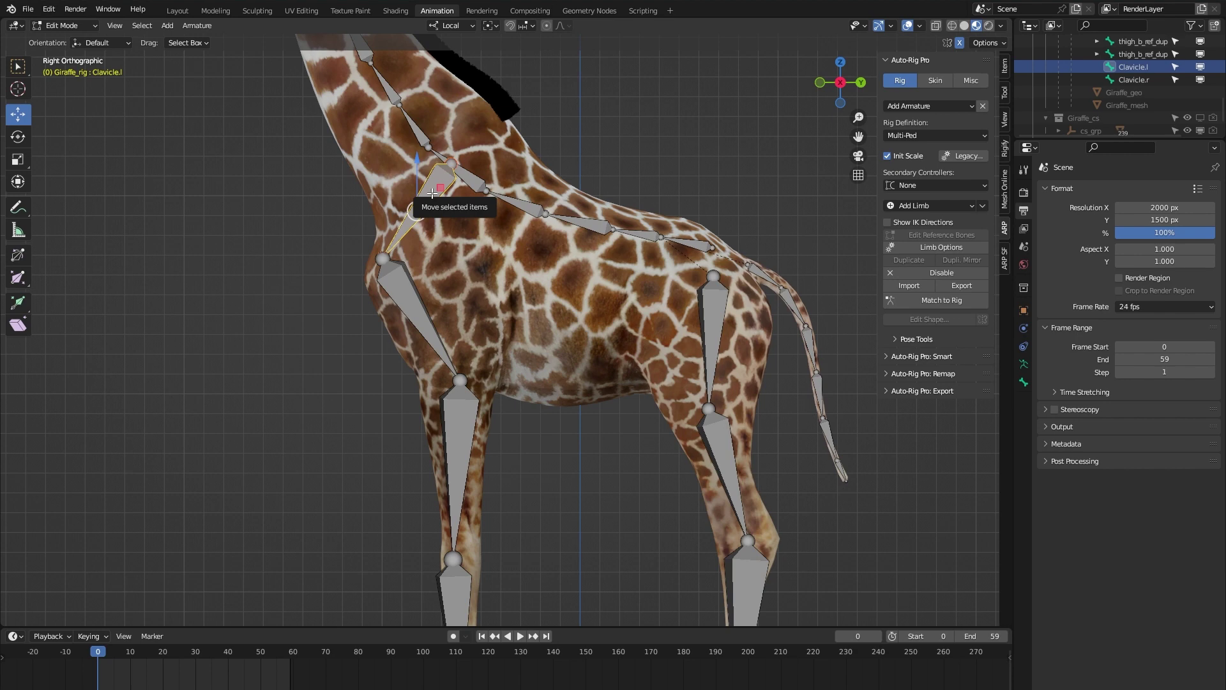
Parent thigh_b_ref_dupli_001.l to Clavicle.l with Keep Offset
left_click(394, 282)
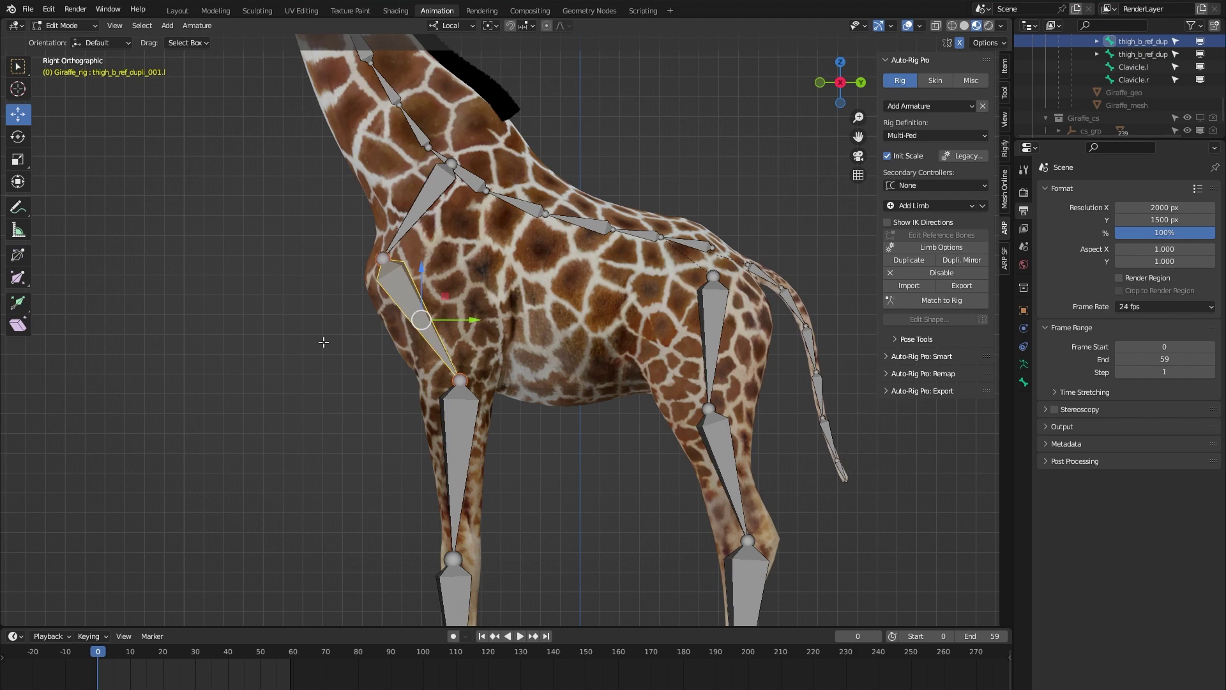
left_click(432, 190)
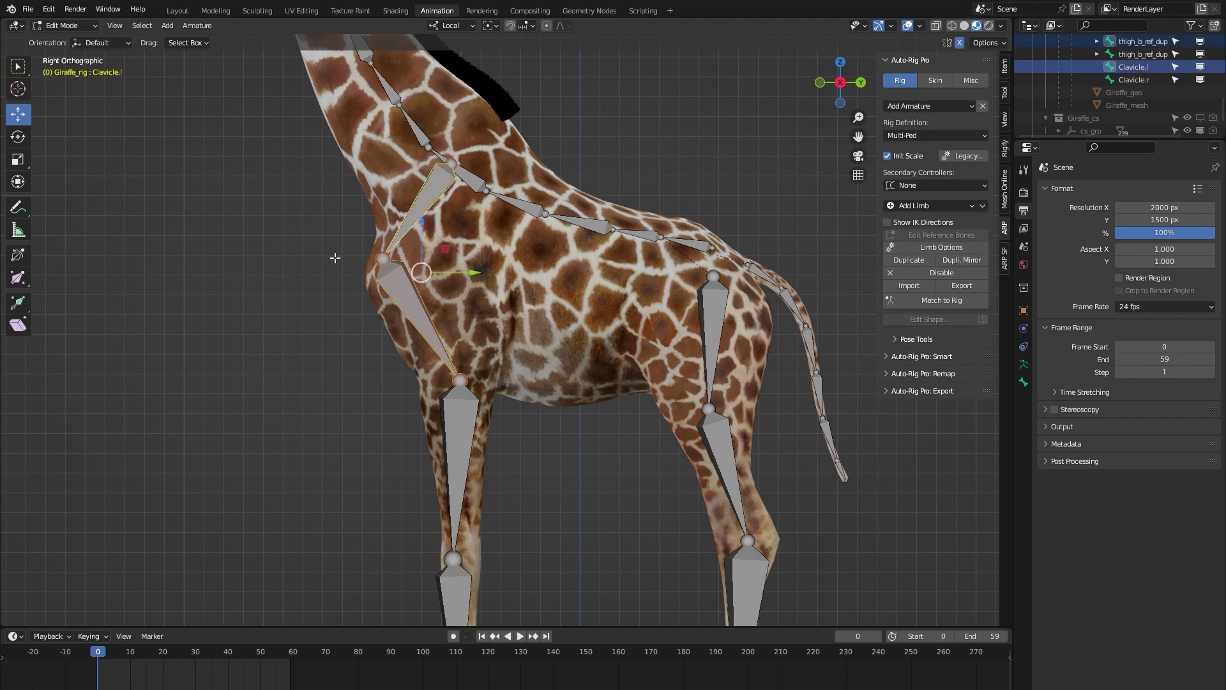
key("ctrl+p")
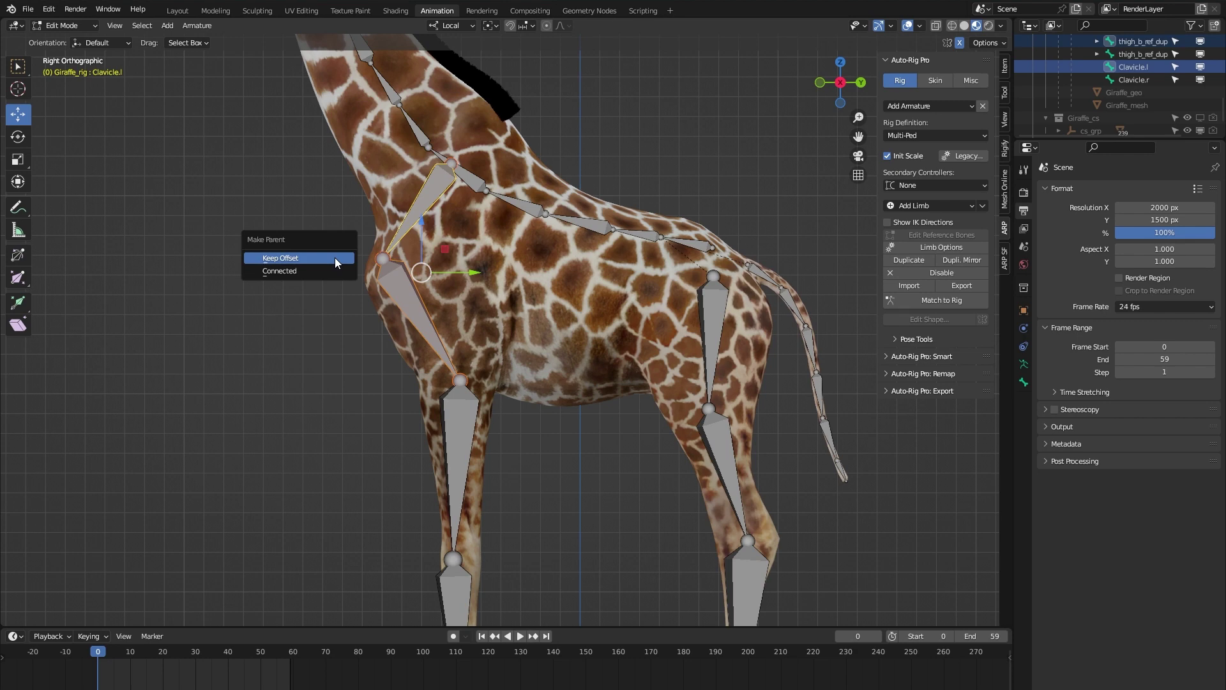
left_click(336, 258)
Parent the right front upper-leg bone to Clavicle.r with Keep Offset, then deselect all
middle_click_drag(289, 331, 410, 353)
scroll(427, 307, "up", 5)
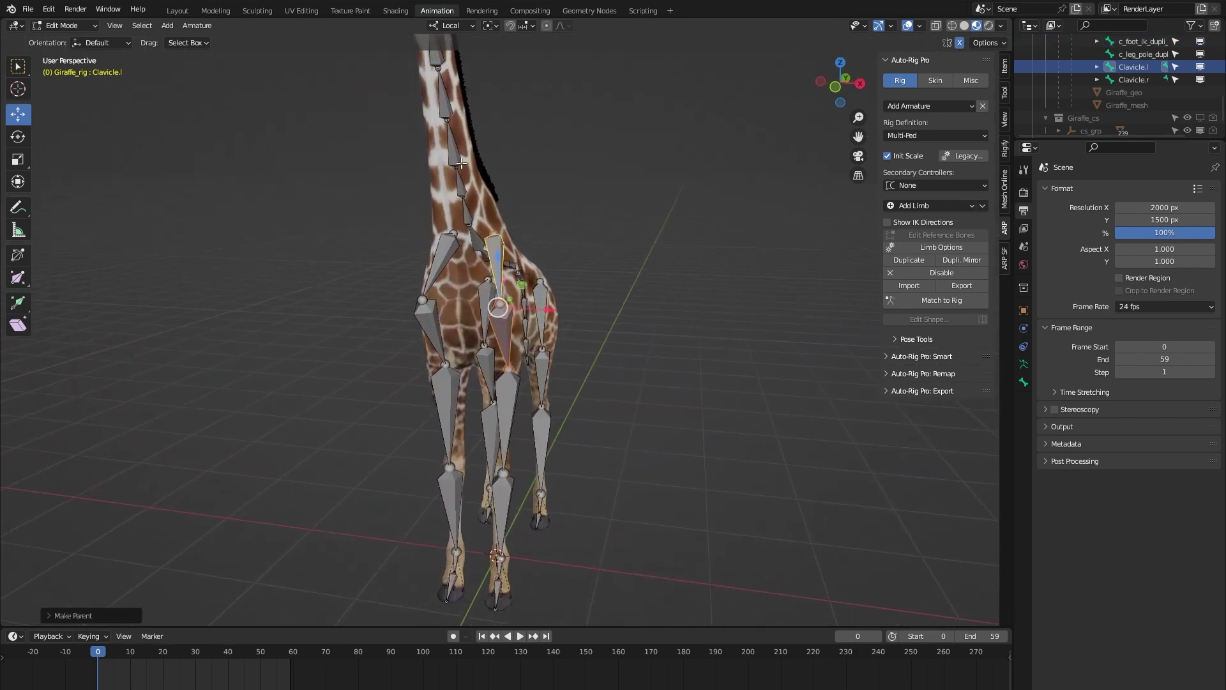
middle_click_drag(461, 163, 483, 63)
middle_click_drag(425, 354, 442, 352)
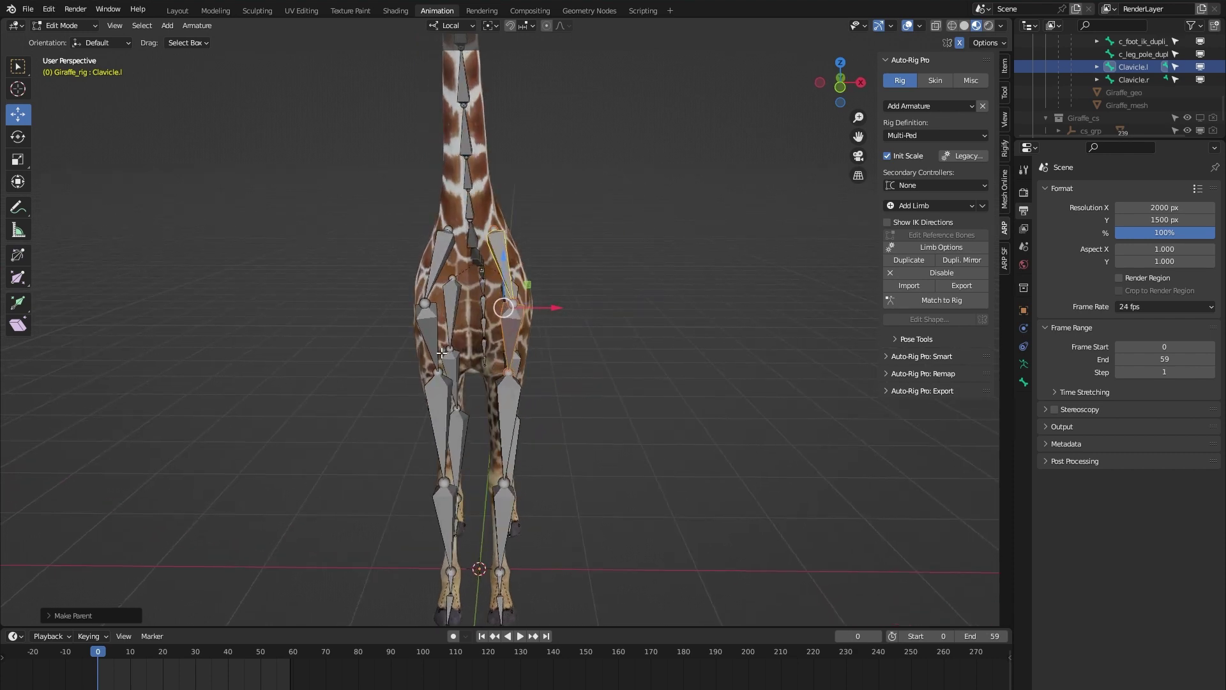
left_click(429, 331)
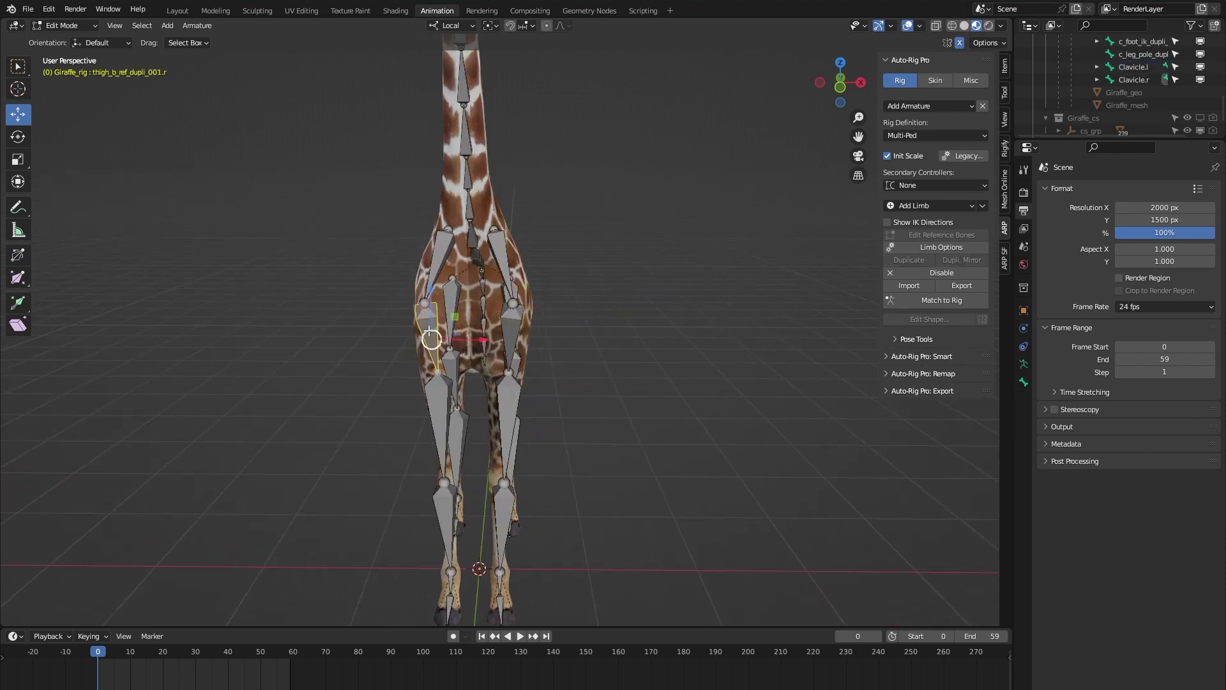
left_click(440, 243)
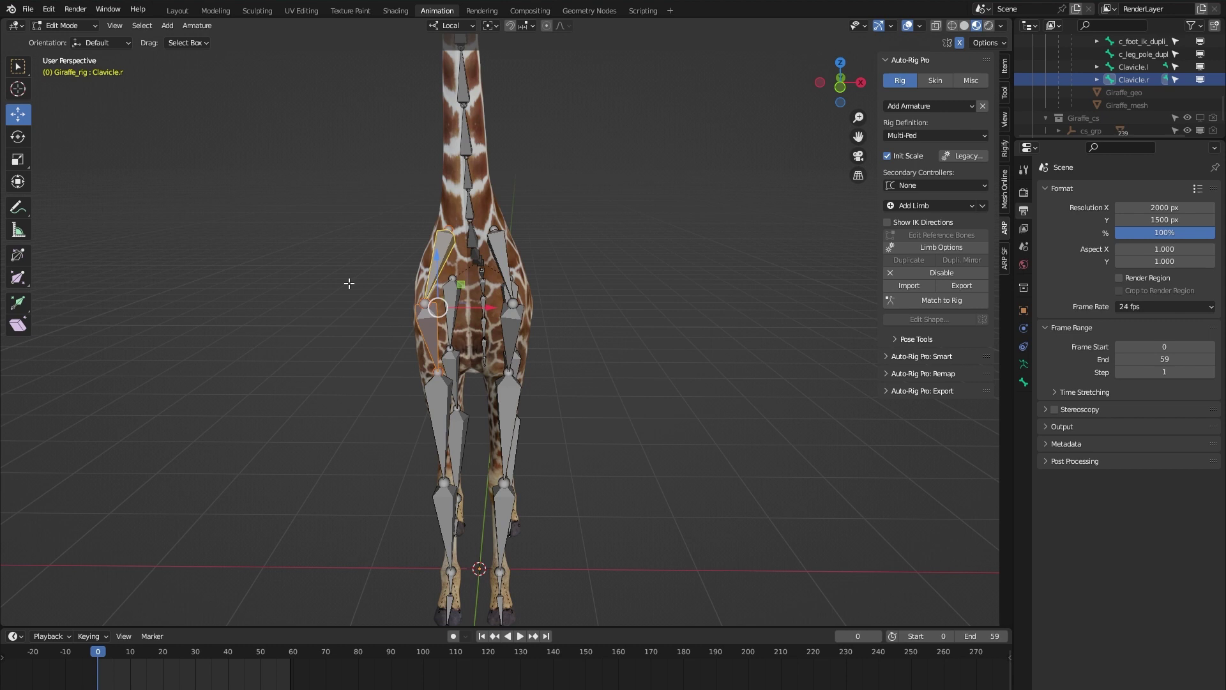
key("ctrl+p")
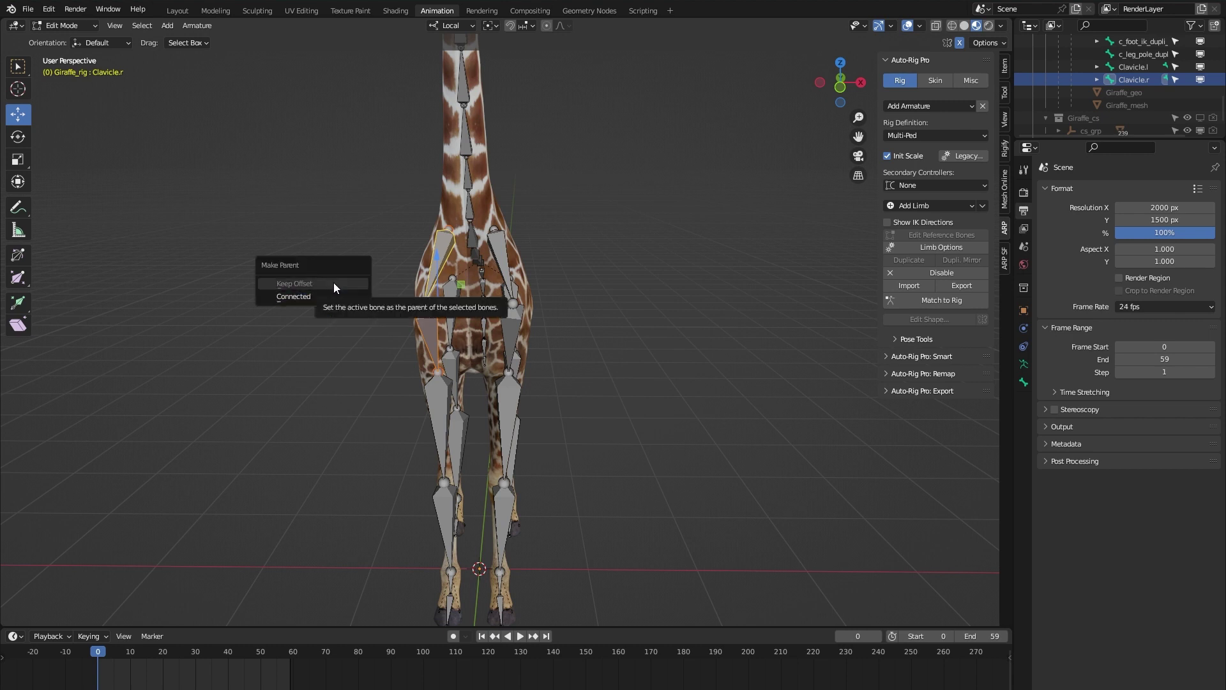
left_click(333, 282)
left_click(369, 179)
middle_click_drag(690, 443, 503, 335)
Select Clavicle.l, then add Clavicle.r so both clavicle bones are selected
scroll(503, 335, "up", 8)
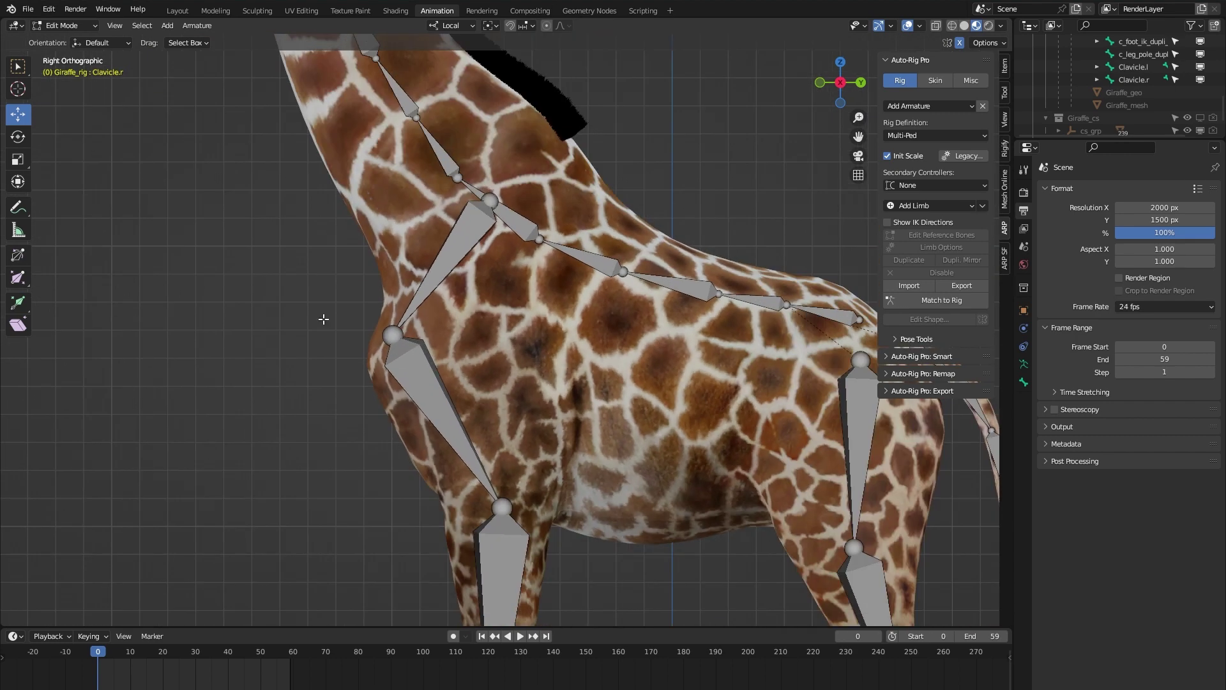
middle_click_drag(323, 318, 303, 393, "shift")
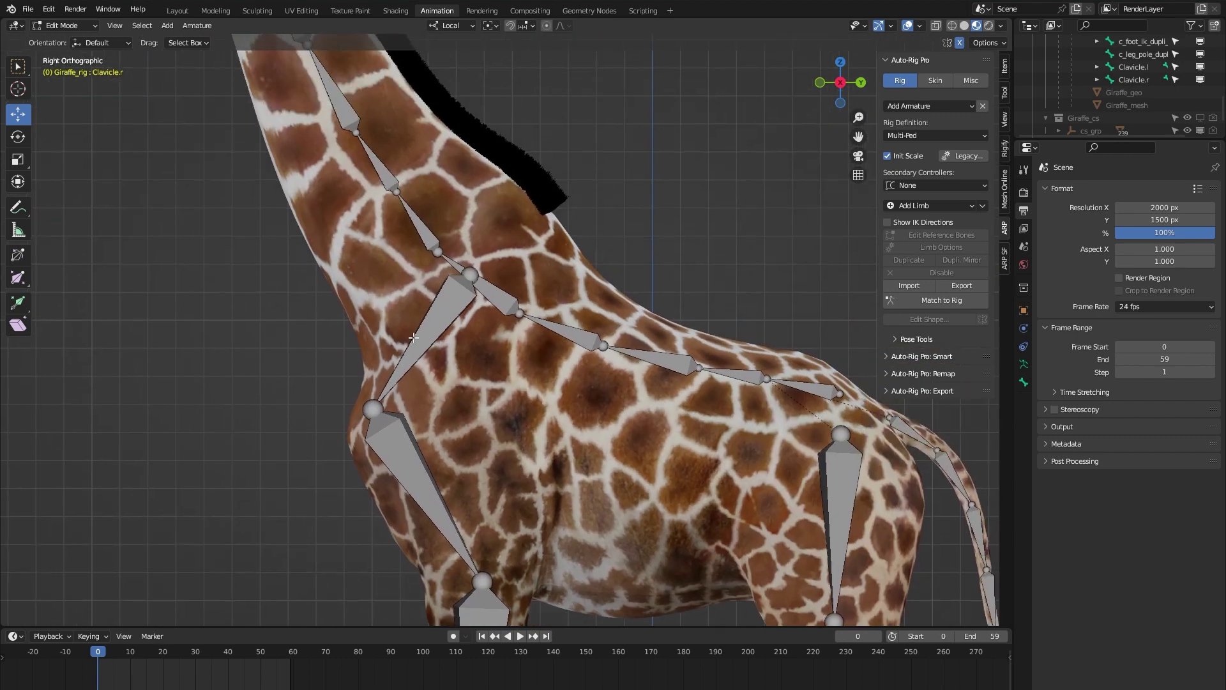
left_click(449, 311)
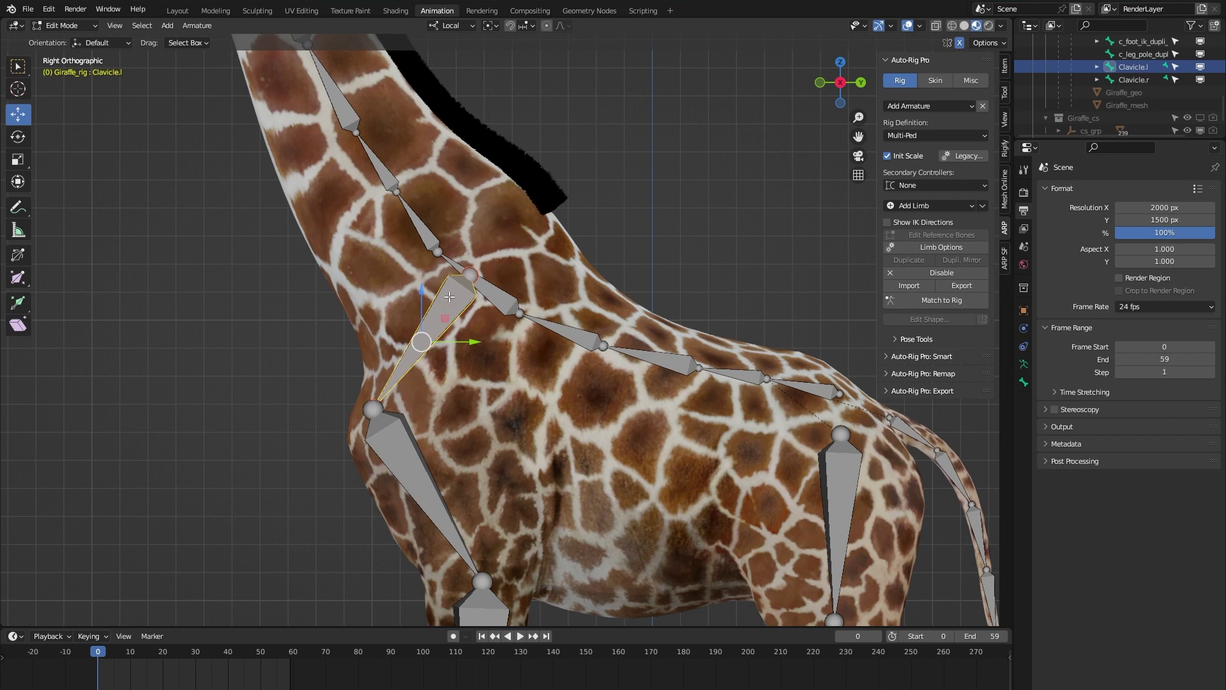
scroll(449, 297, "down", 5)
middle_click_drag(329, 399, 422, 414)
left_click(361, 301, "shift")
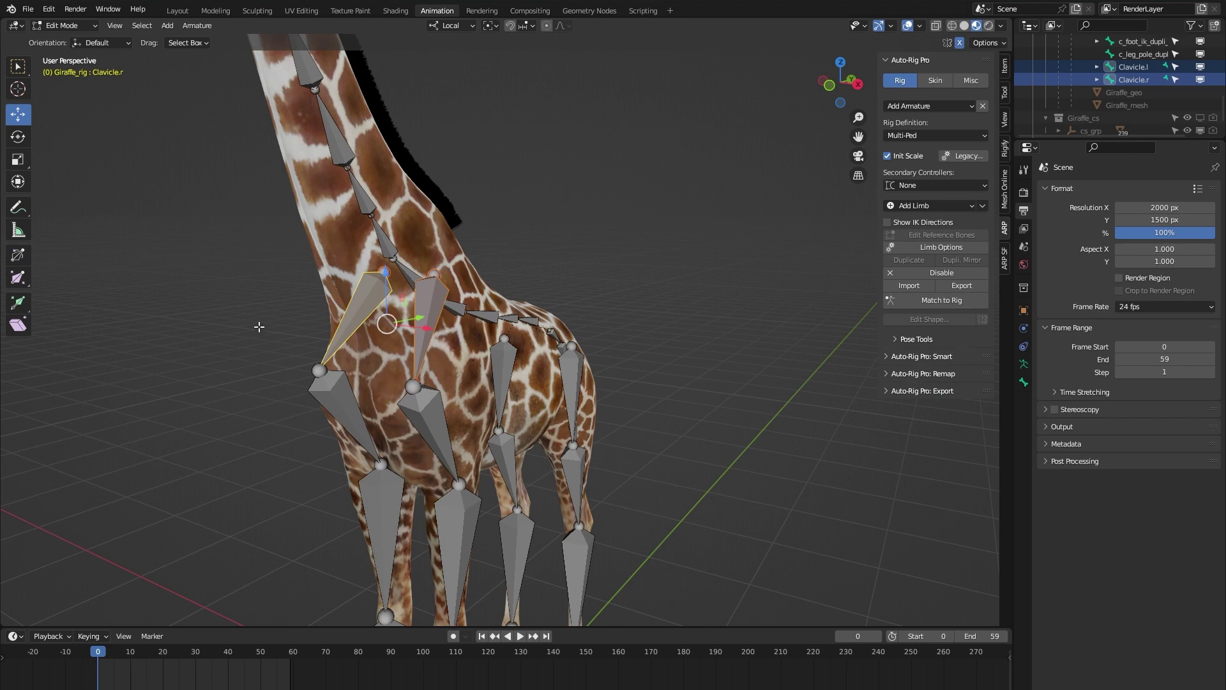
Move both clavicle bones to the first bone layer and reframe the giraffe's shoulders
key("m")
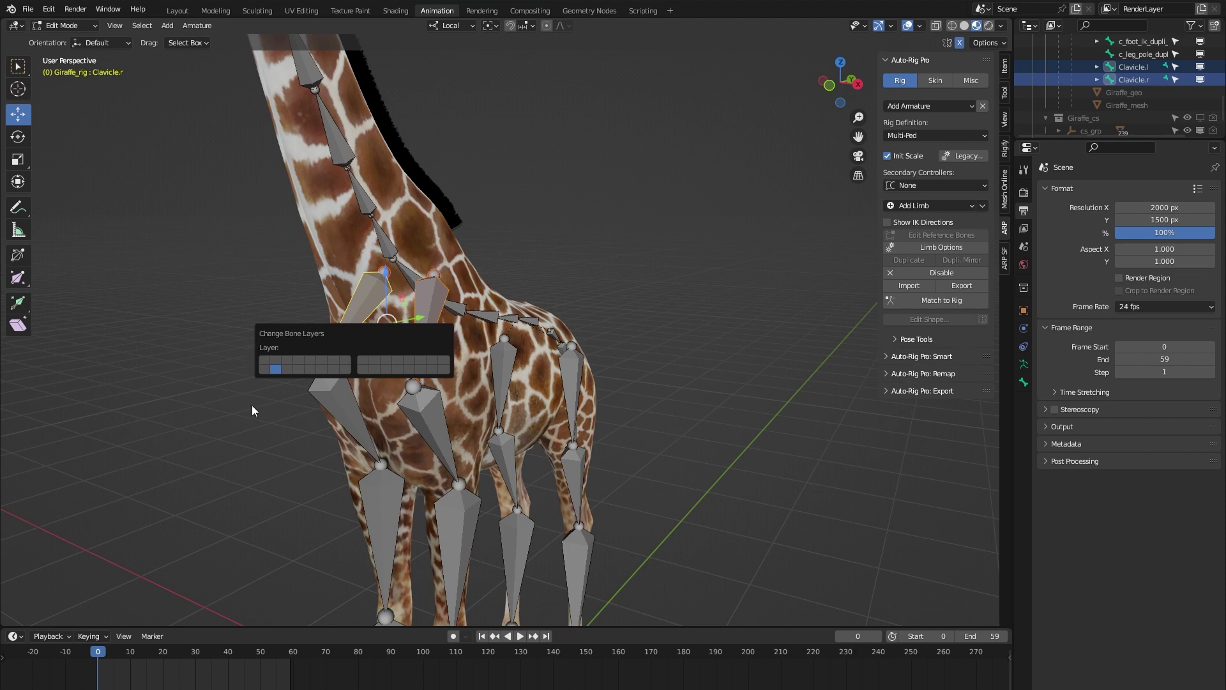
left_click(265, 362)
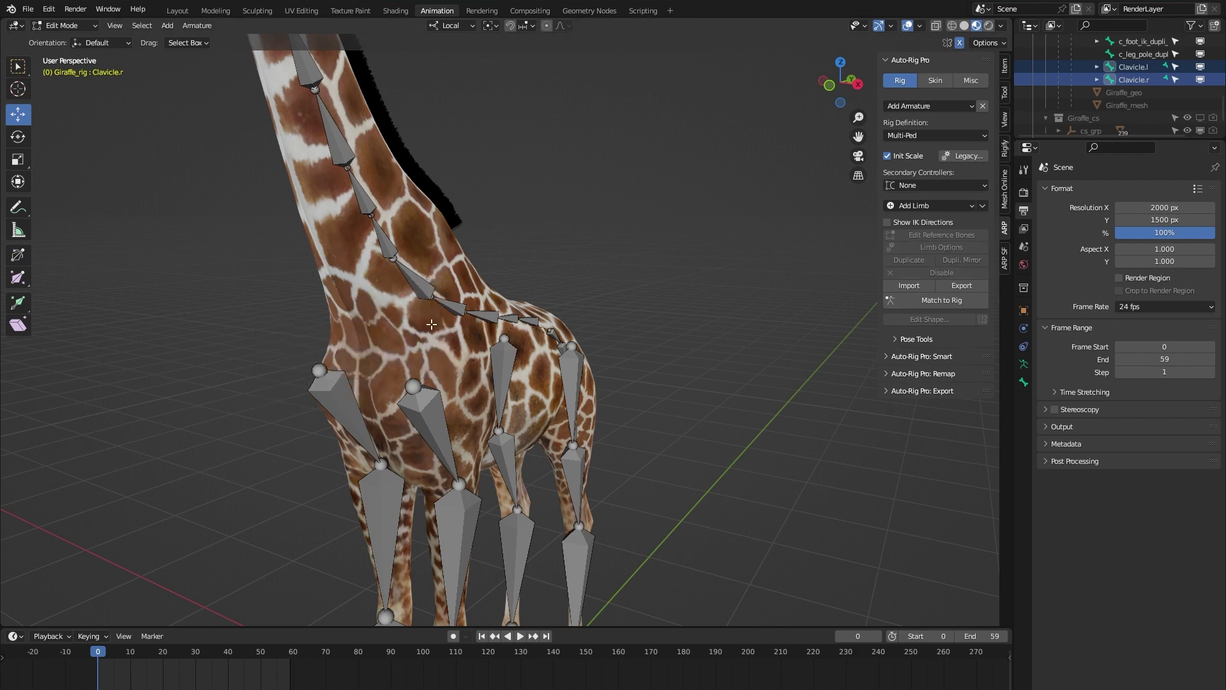
middle_click_drag(402, 415, 321, 397)
scroll(323, 402, "up", 2)
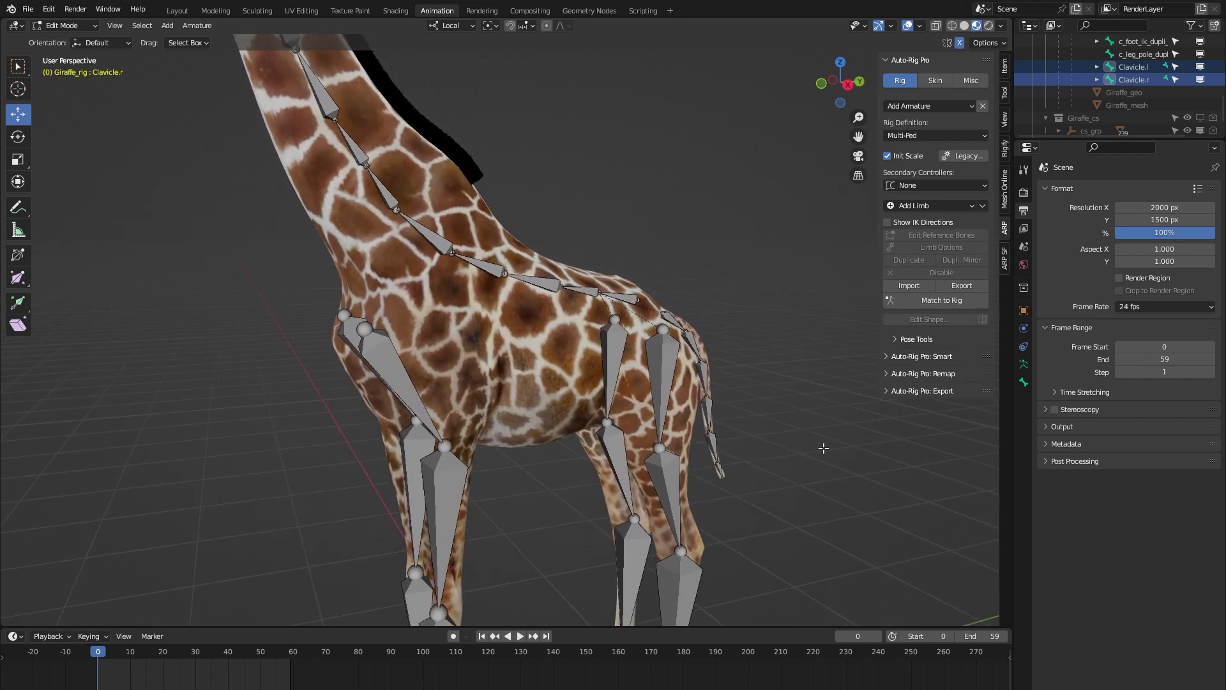
Show the first armature layer and add c_spine_04.x as the active bone after the clavicles
left_click(1023, 364)
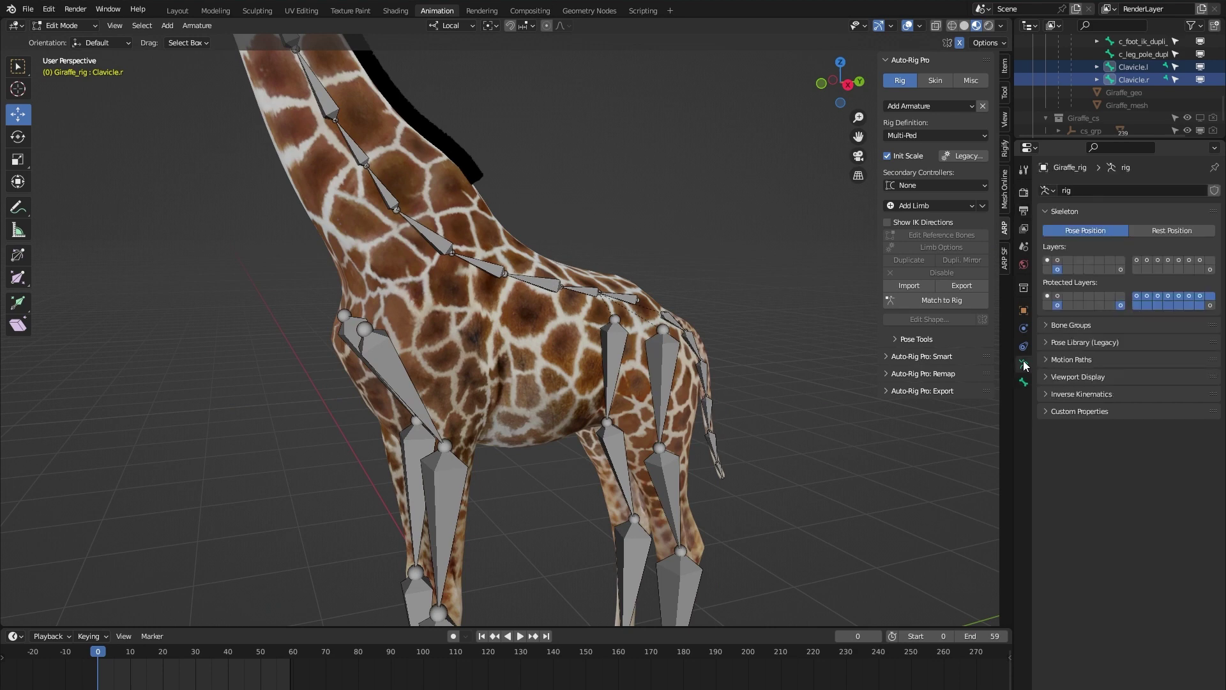
left_click(1048, 262)
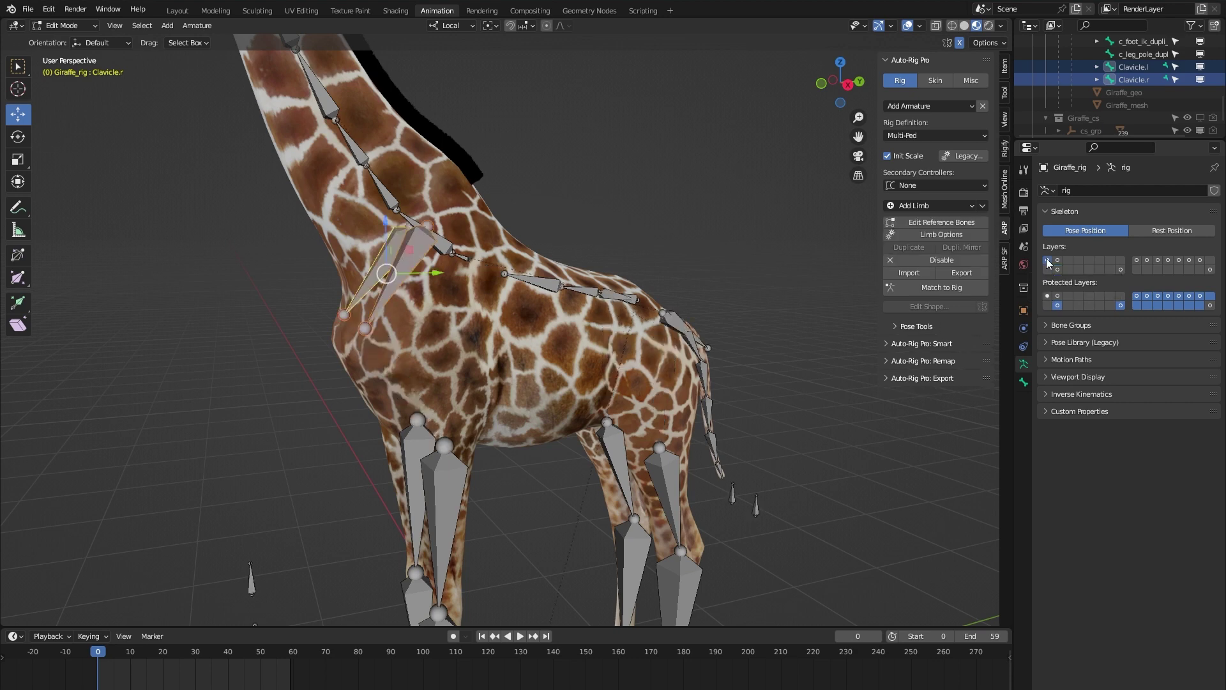
middle_click_drag(299, 376, 255, 390)
scroll(254, 390, "up", 5)
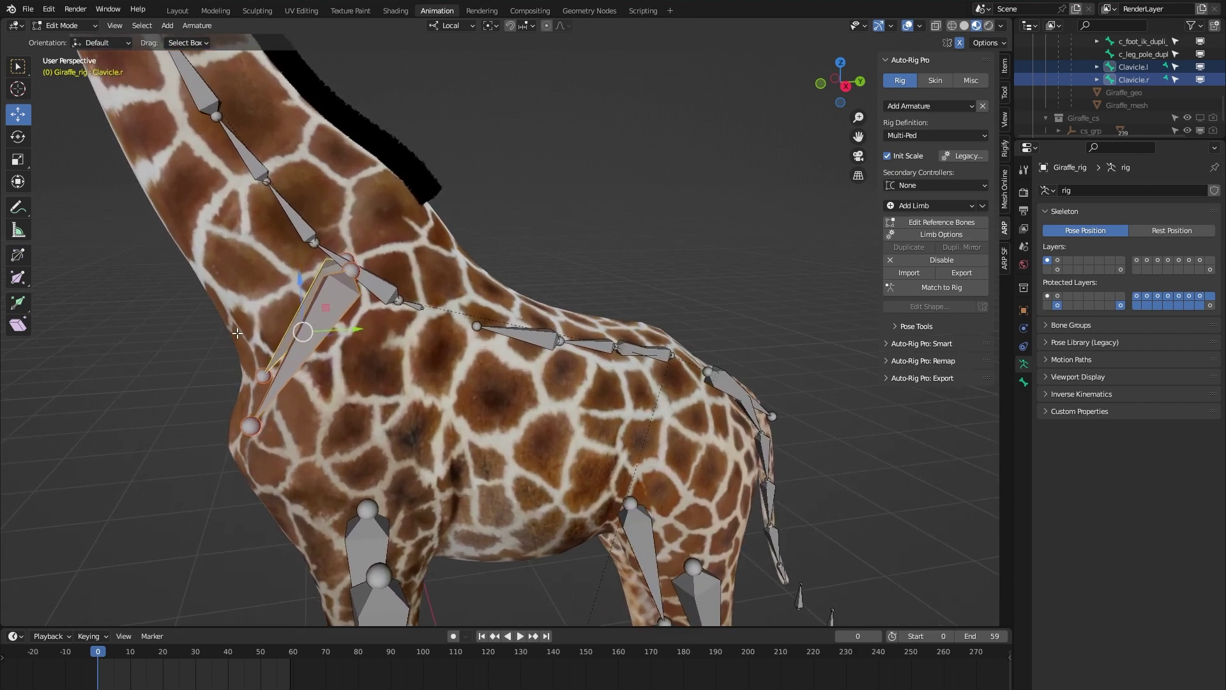
left_click(373, 283, "shift")
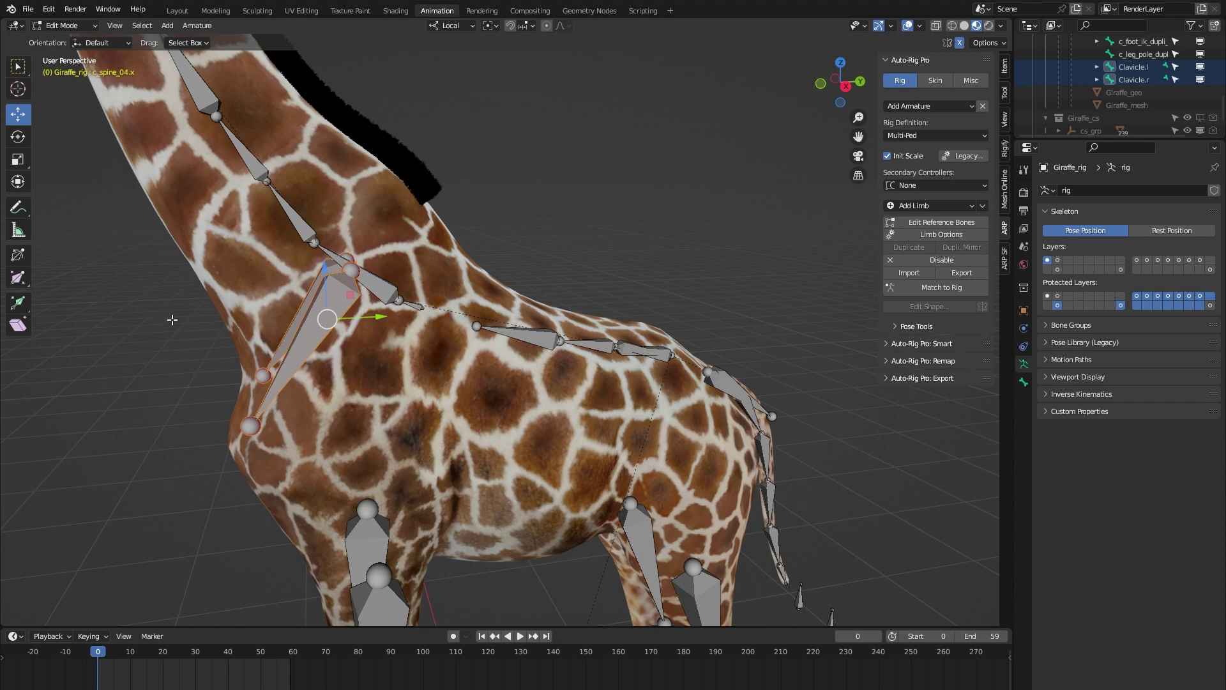
Parent both clavicle bones to c_spine_04.x with Keep Offset, then deselect
key("ctrl+p")
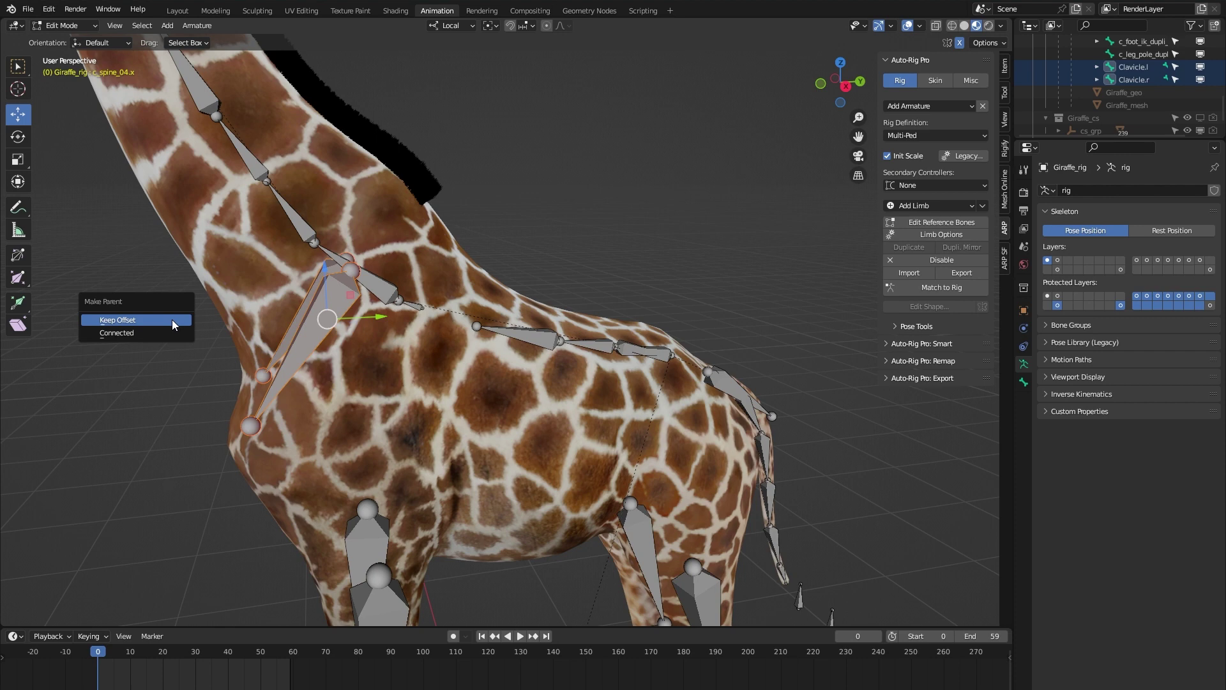
left_click(171, 319)
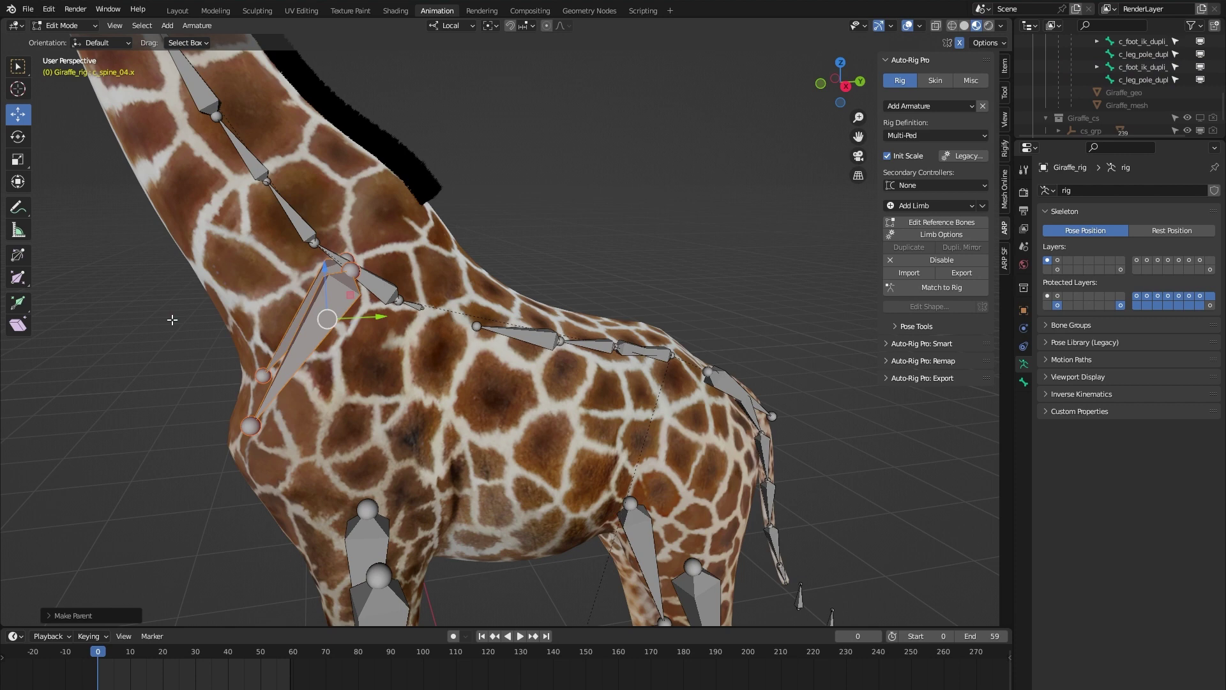
left_click(130, 373)
Hide the first armature layer holding the clavicle bones again
middle_click_drag(134, 381, 171, 384)
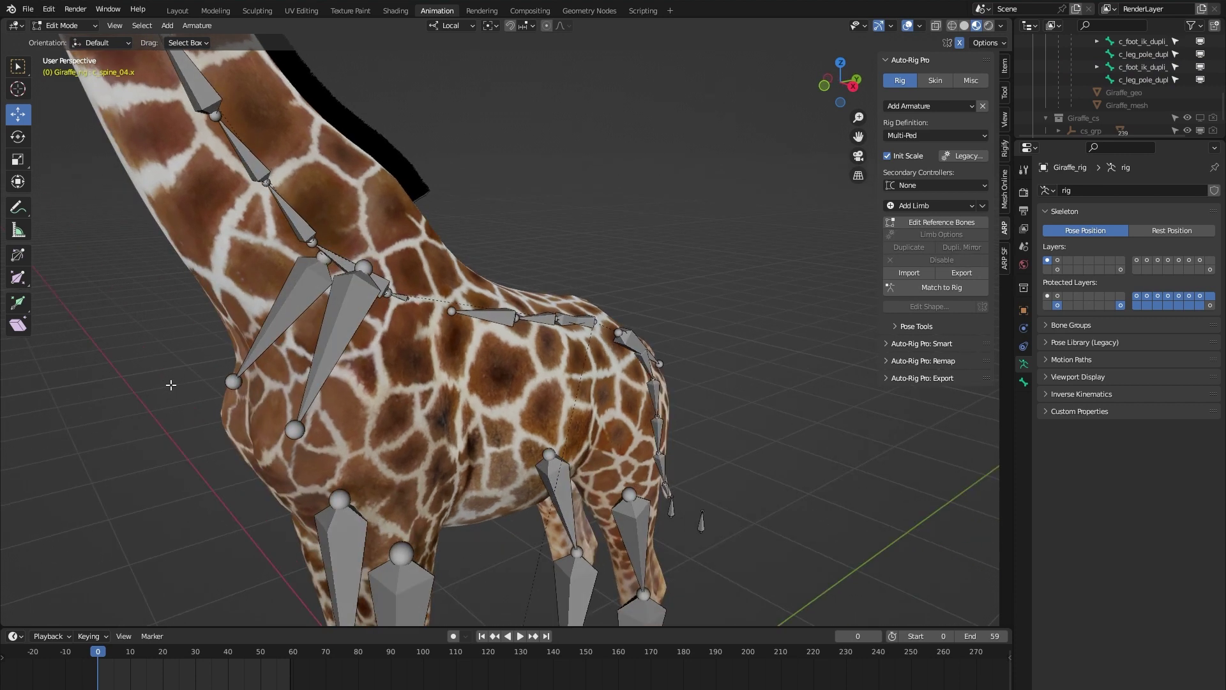
scroll(173, 373, "down", 4)
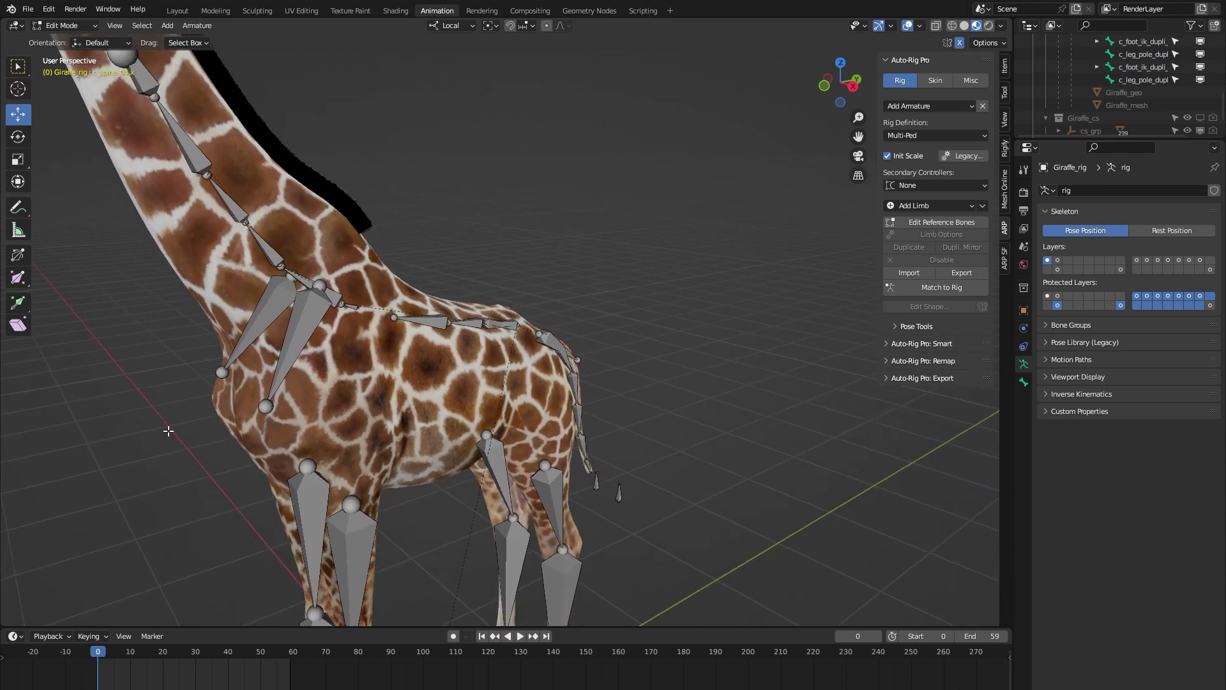
scroll(168, 431, "down", 2)
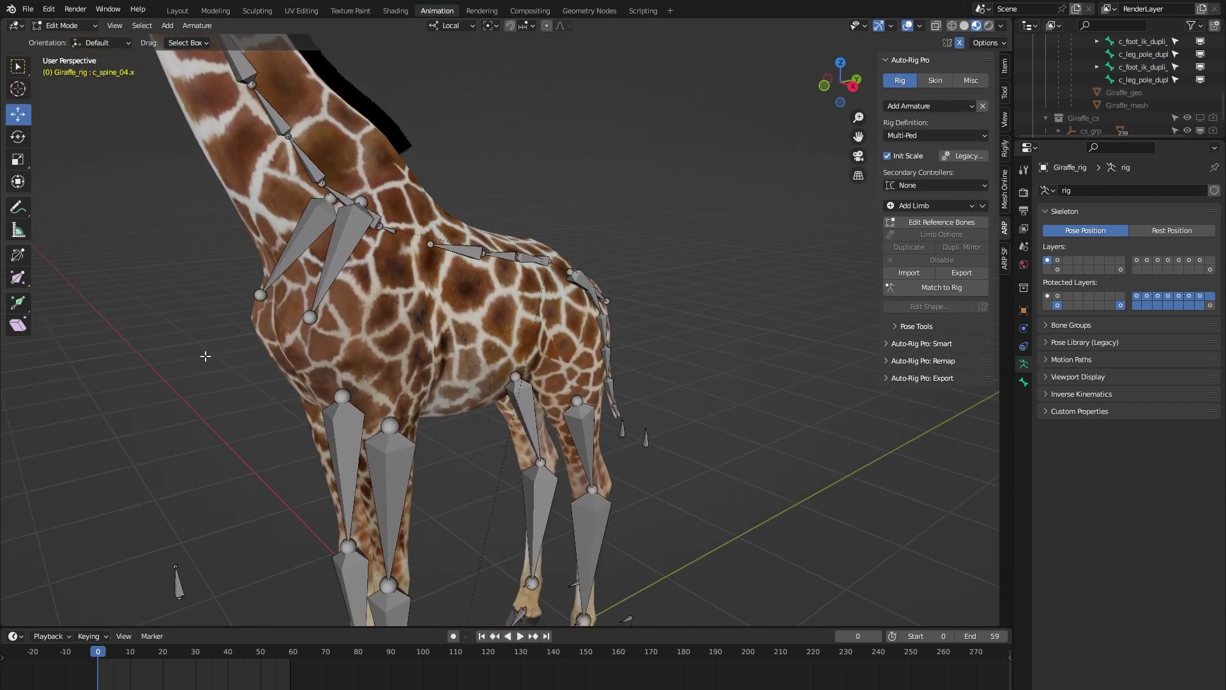
left_click(1058, 270)
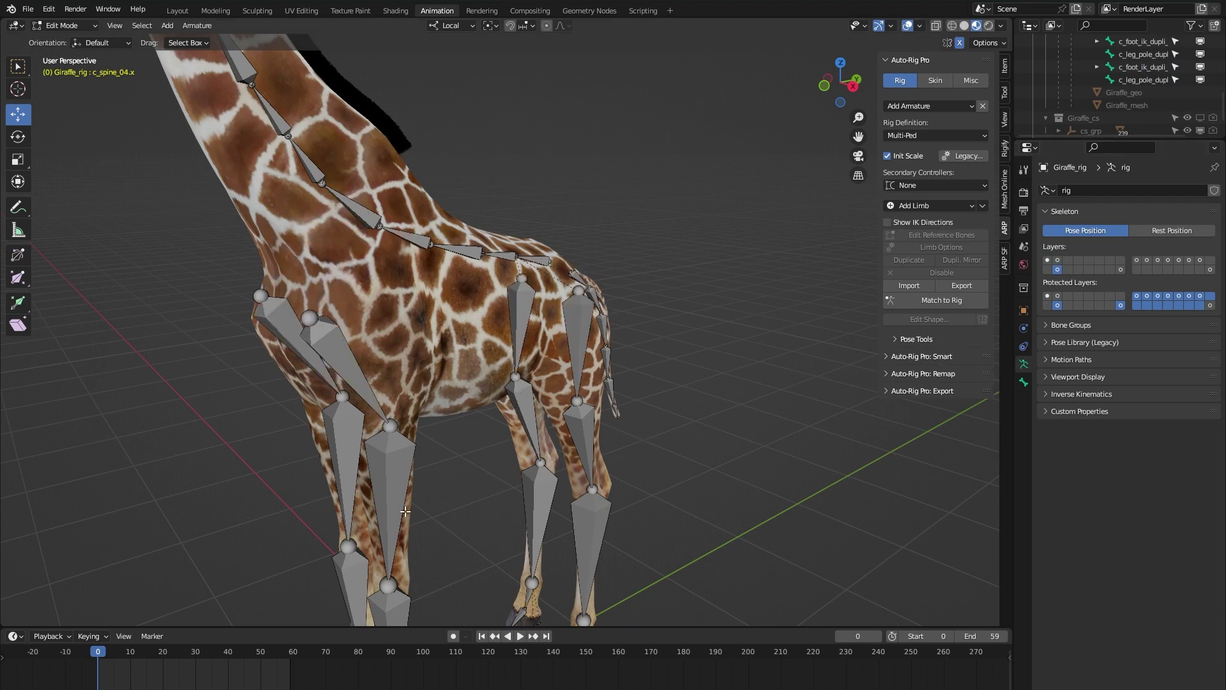
middle_click_drag(406, 511, 447, 505)
scroll(446, 504, "up", 2)
Run Match to Rig to build the giraffe's control rig, and enable X-ray to see its bones
left_click(938, 302)
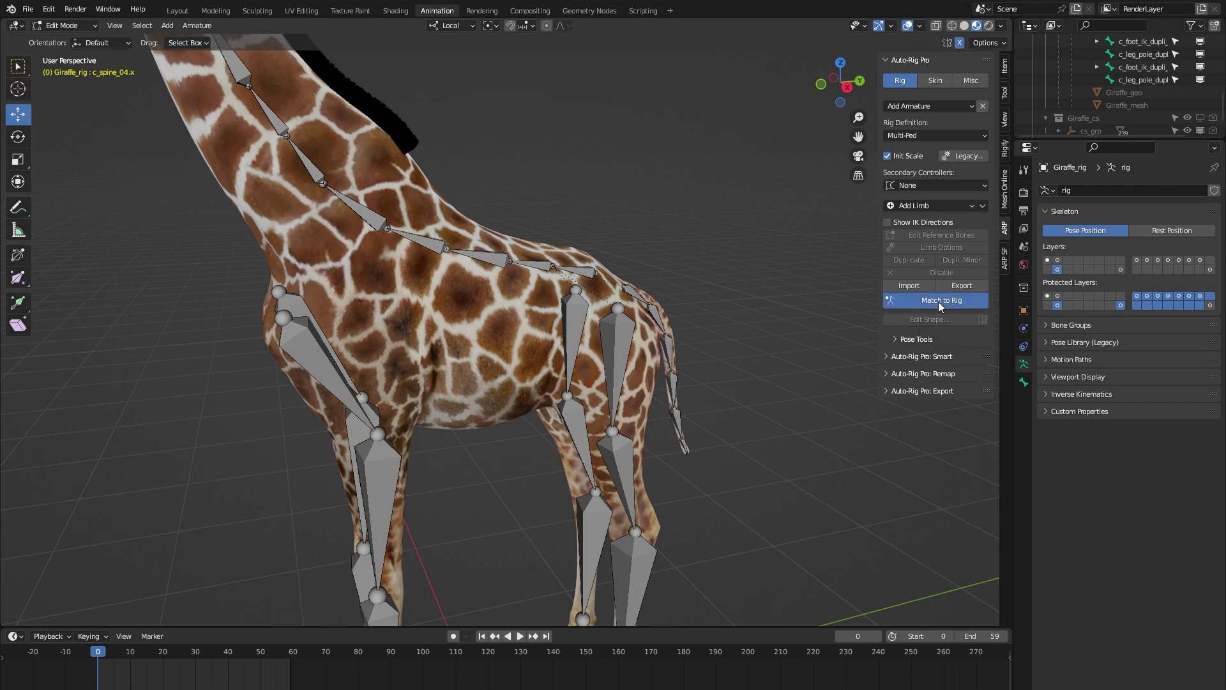
middle_click_drag(152, 424, 482, 428)
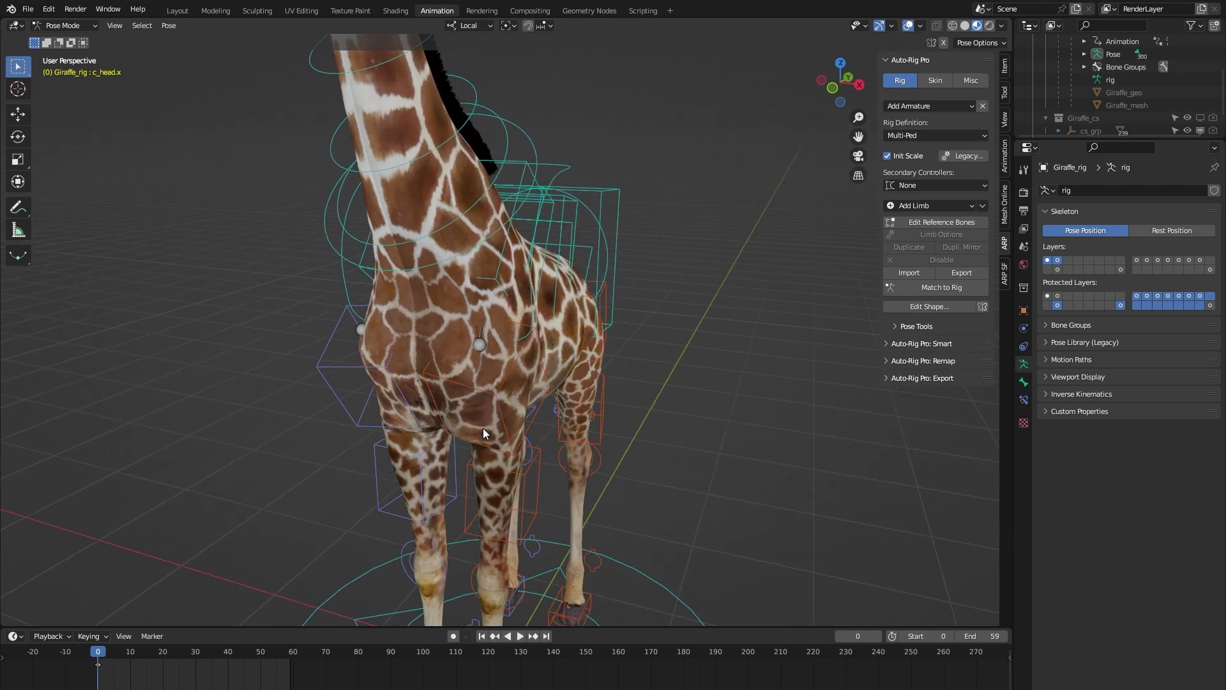
left_click(936, 27)
middle_click_drag(626, 416, 382, 279)
scroll(395, 384, "down", 4)
scroll(383, 274, "up", 2)
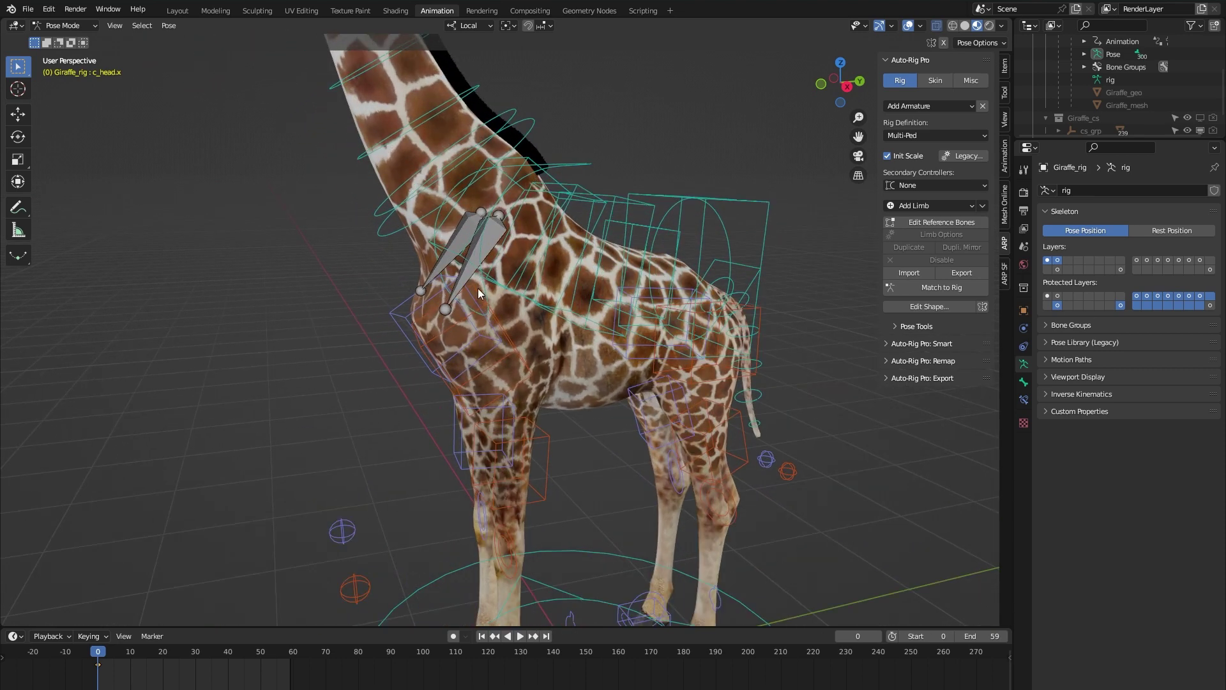
Set both clavicles as custom bones under Auto-Rig Pro: Export, then select Clavicle.l alone
left_click(492, 233)
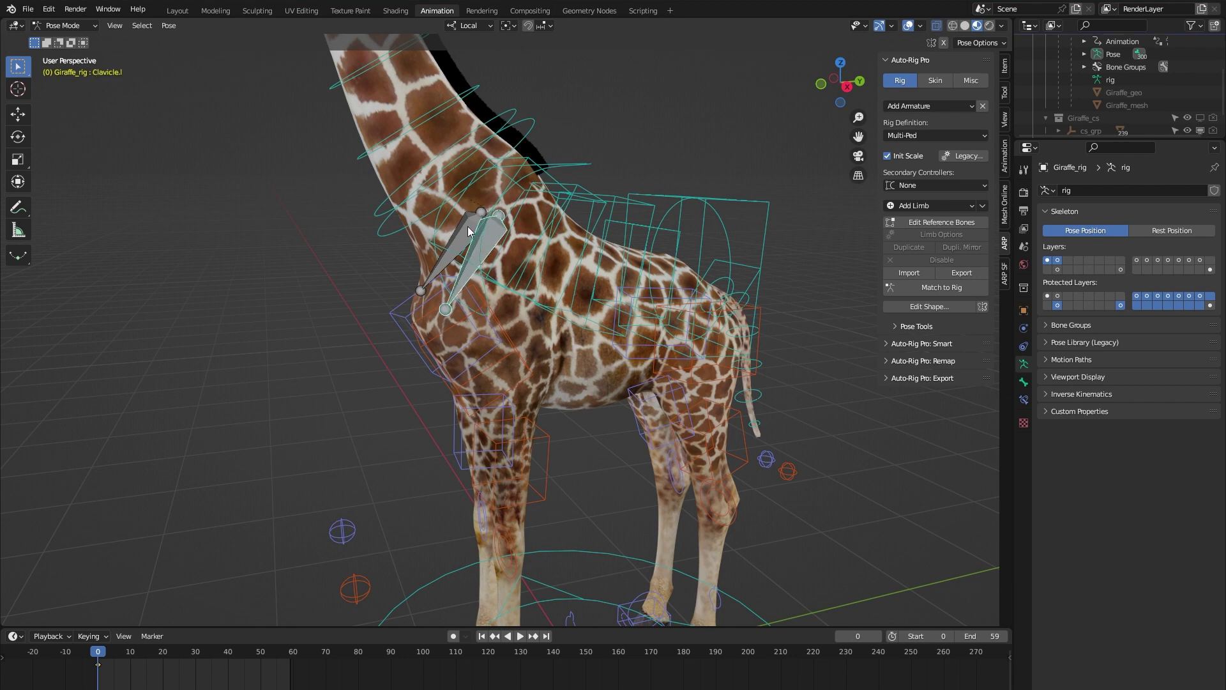
left_click(463, 230, "shift")
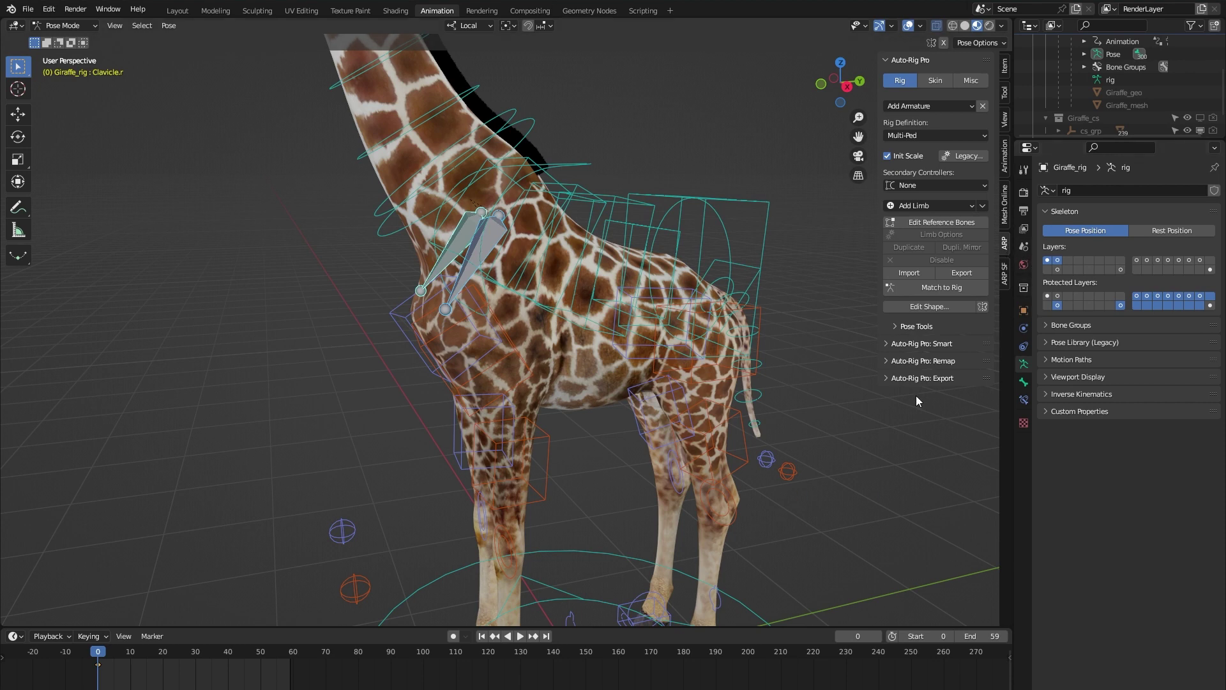
left_click(886, 379)
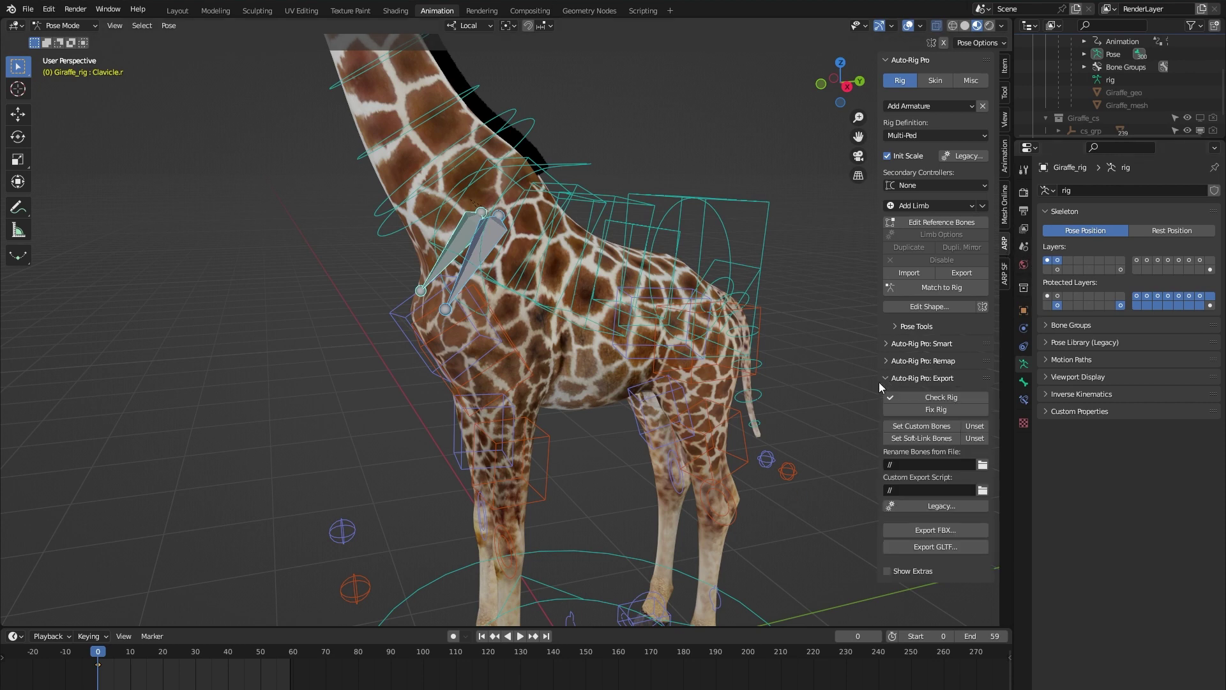
left_click(929, 429)
left_click(495, 326)
left_click(492, 234)
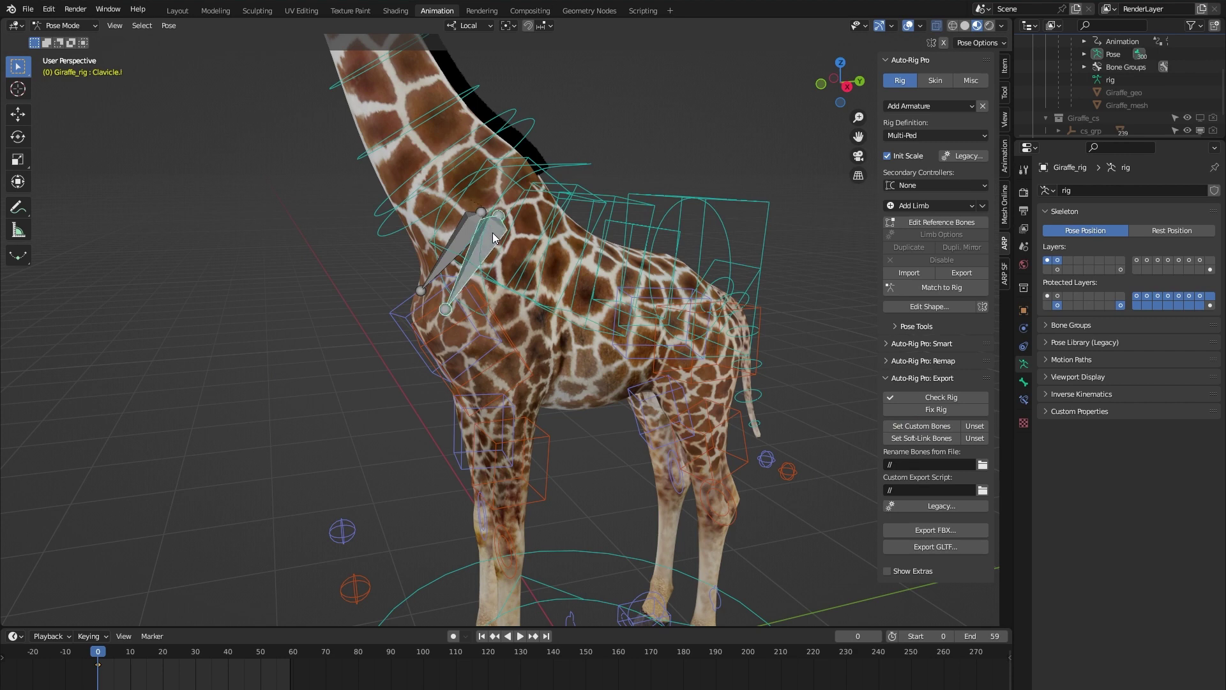
Check Clavicle.l's Custom Properties in the Bone tab for cc = 1, then deselect
left_click(1023, 382)
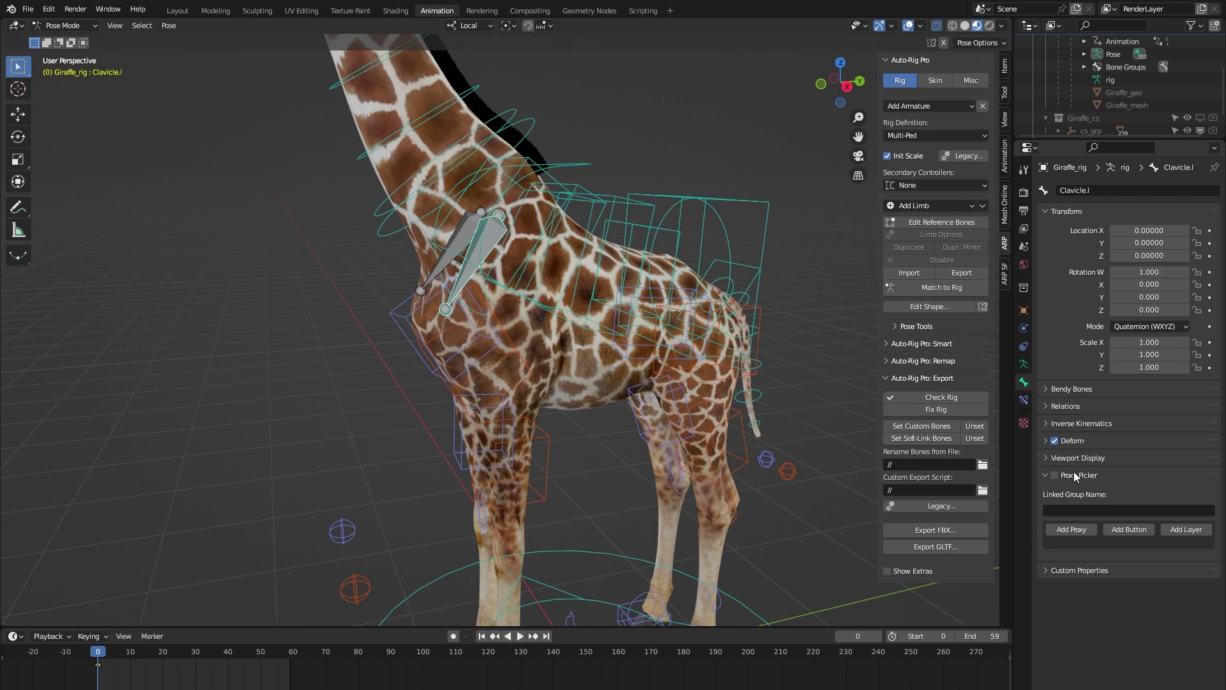
left_click(1060, 571)
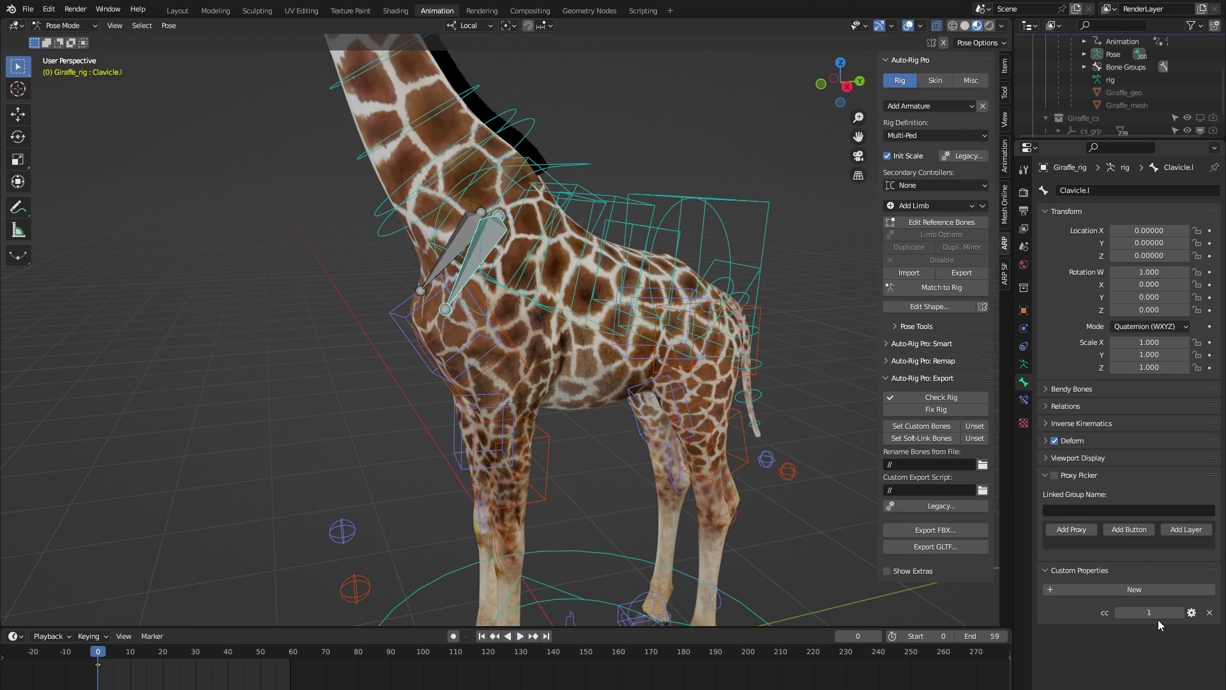
left_click(223, 281)
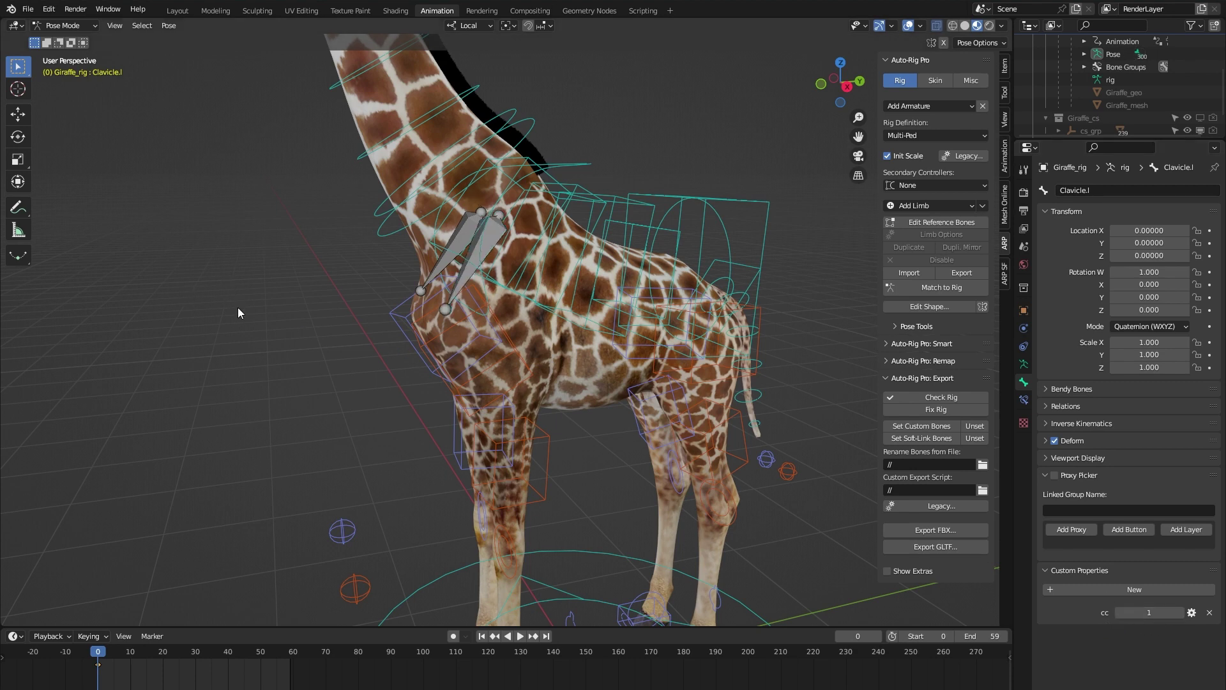